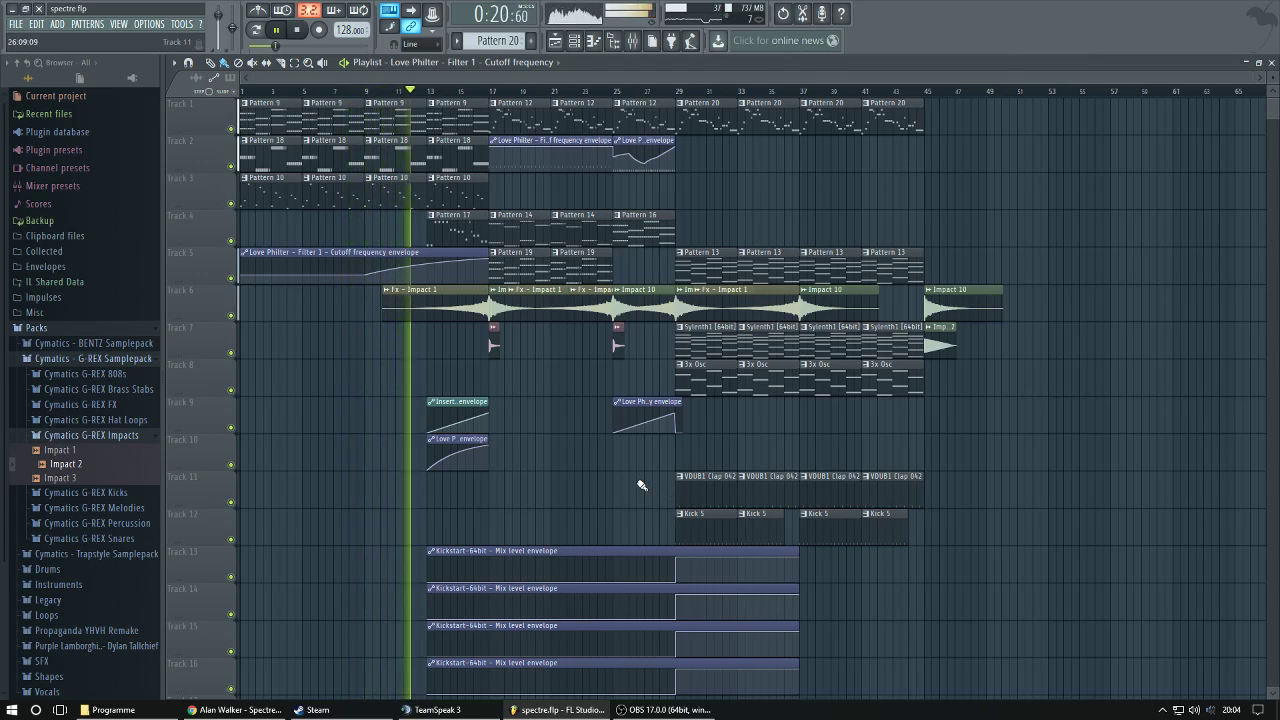
# Extend the four Kickstart-64bit mix level envelope clips on tracks 13 to 16 so they end at bar 45.
pyautogui.scroll(1, 632, 487)
pyautogui.scroll(-1, 864, 587)
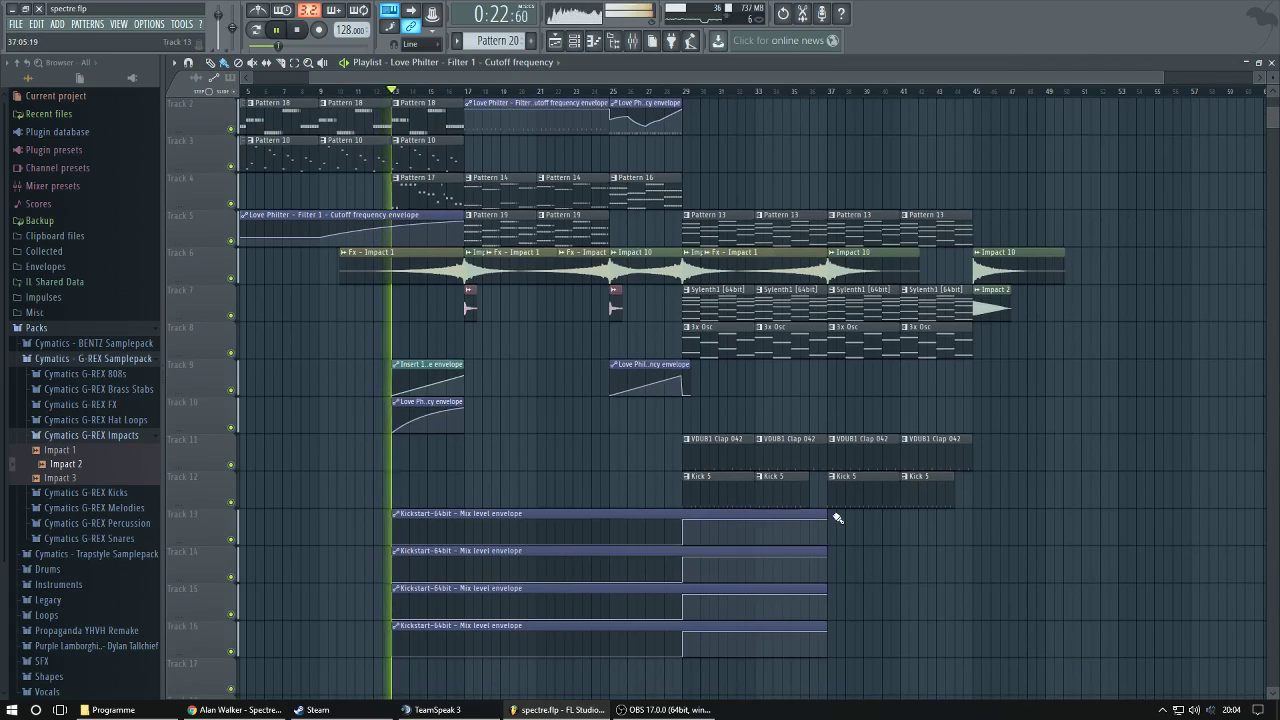
pyautogui.moveTo(830, 517); pyautogui.dragTo(972, 516)
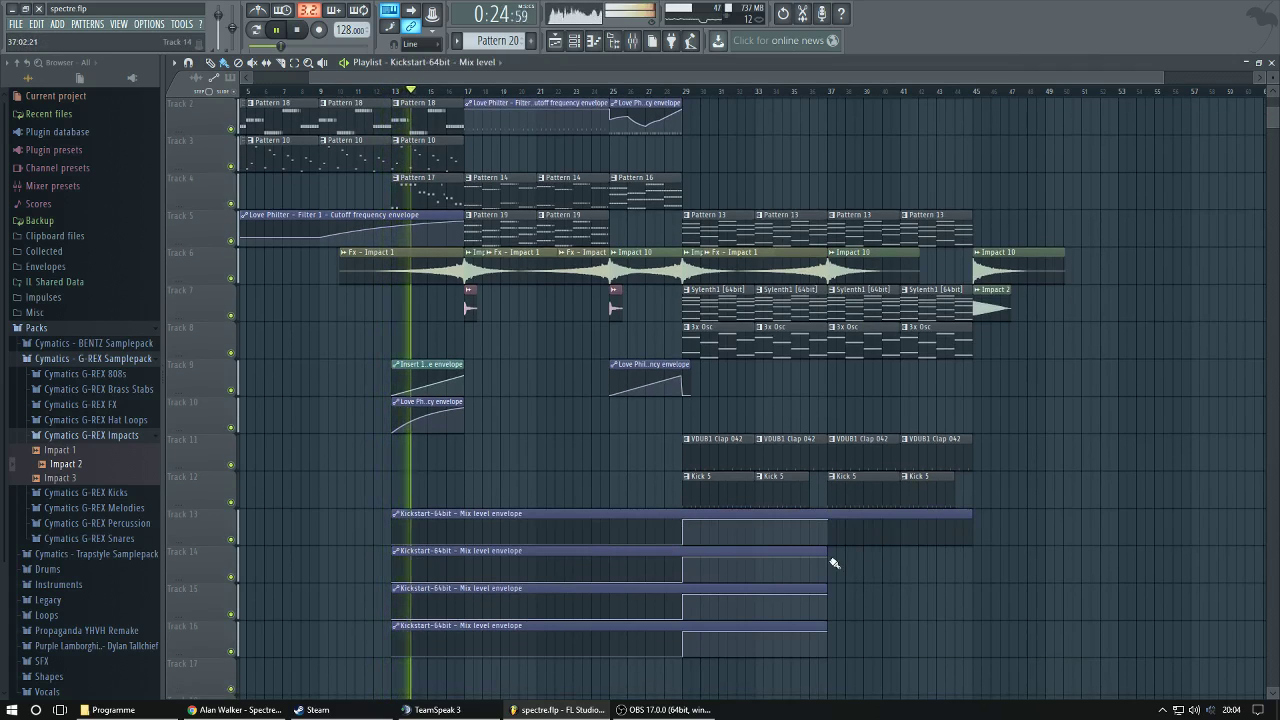
pyautogui.moveTo(860, 660); pyautogui.dragTo(972, 548)
pyautogui.click(975, 520)
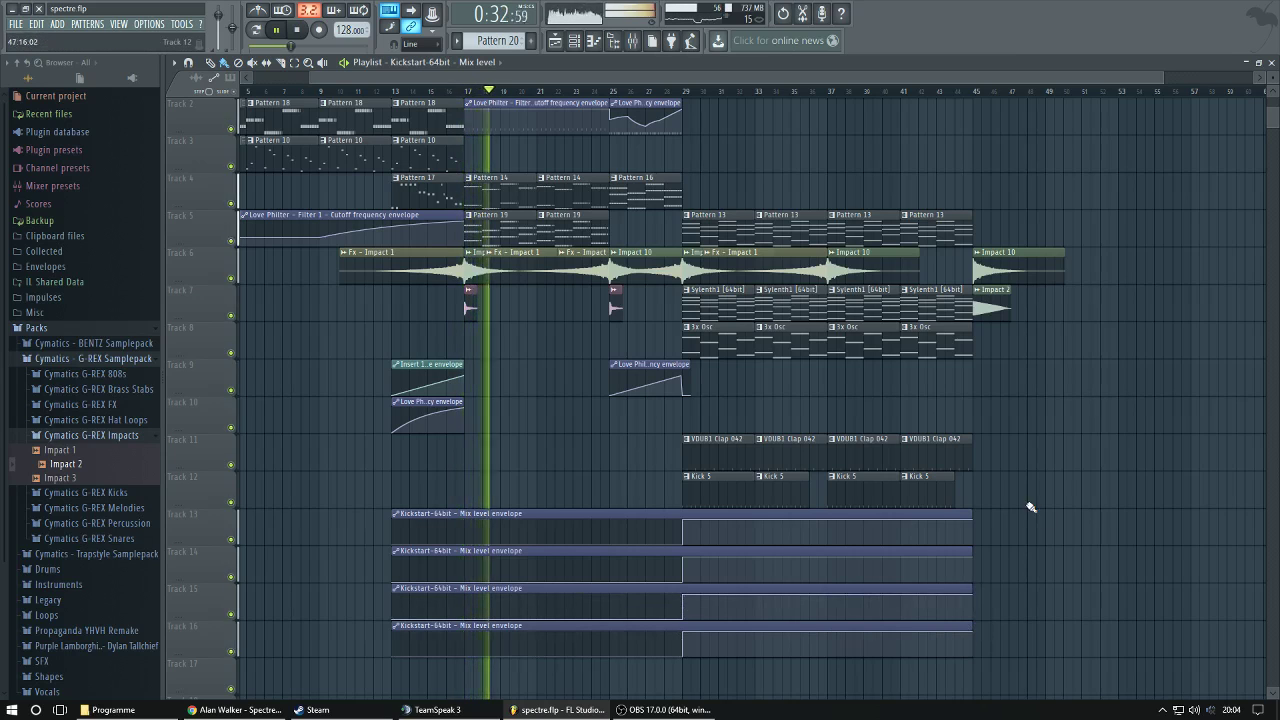
pyautogui.scroll(1, 877, 354)
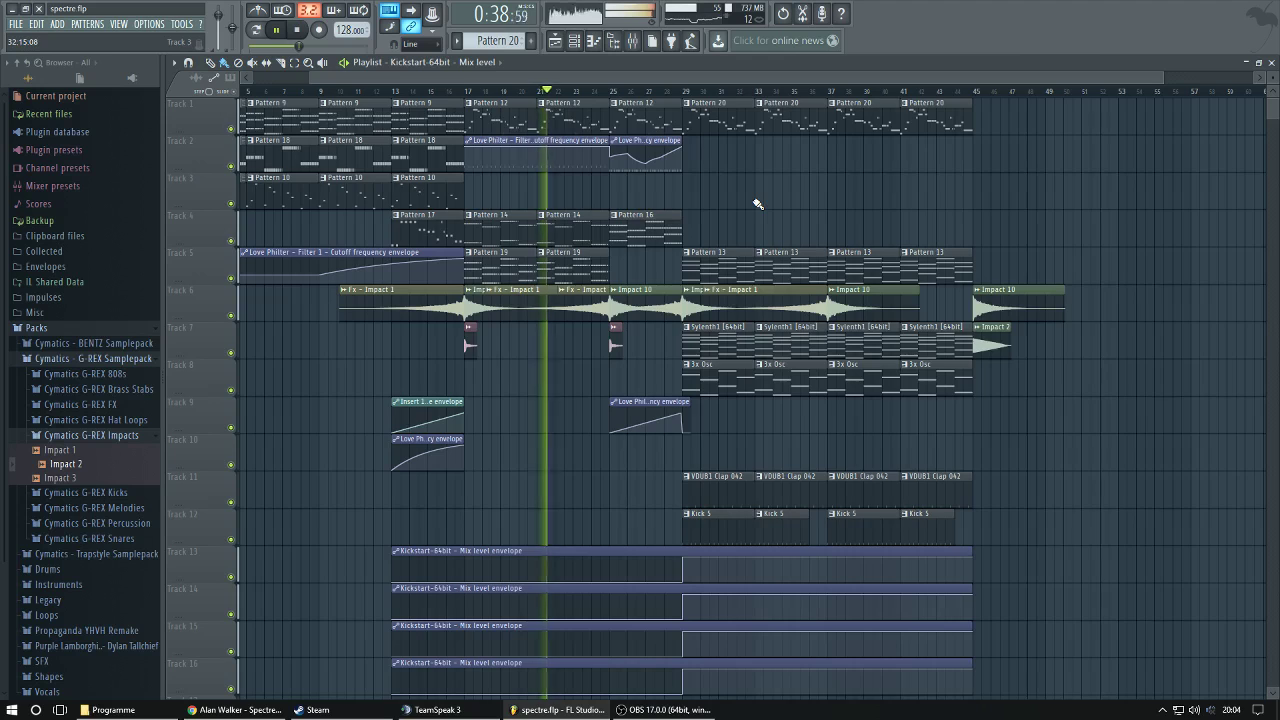
pyautogui.scroll(2, 757, 204)
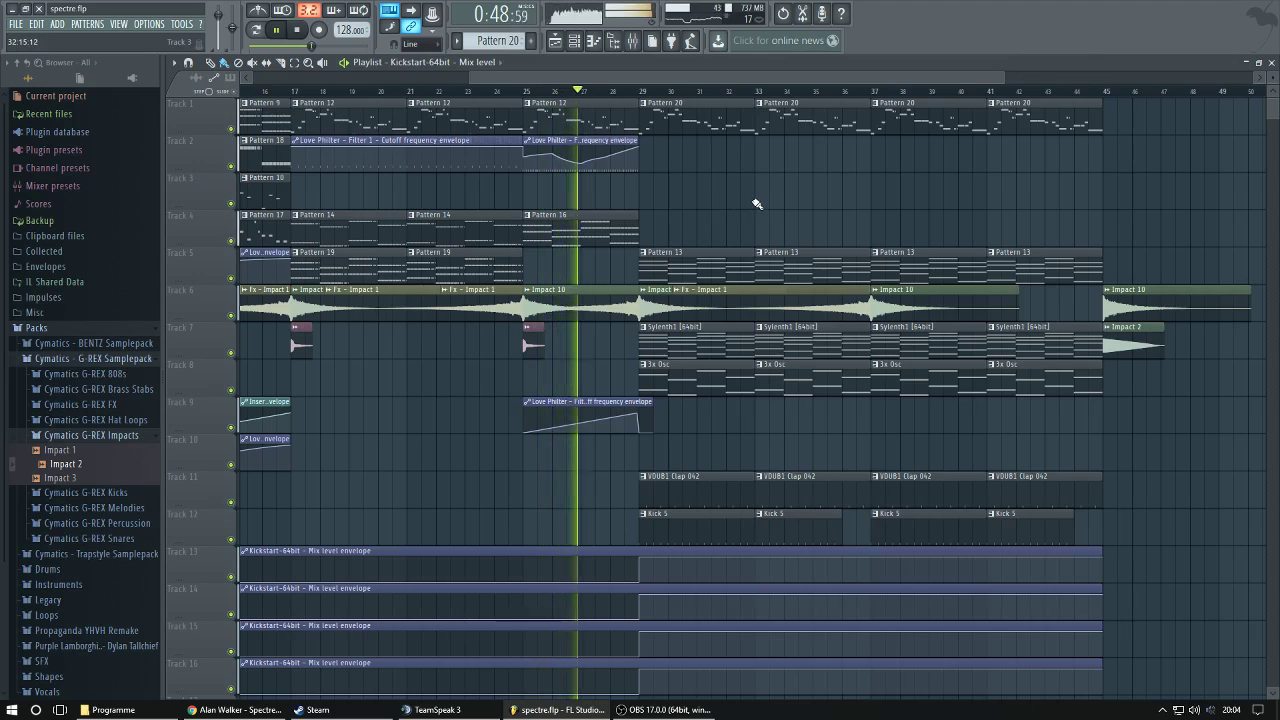
pyautogui.scroll(2, 799, 199)
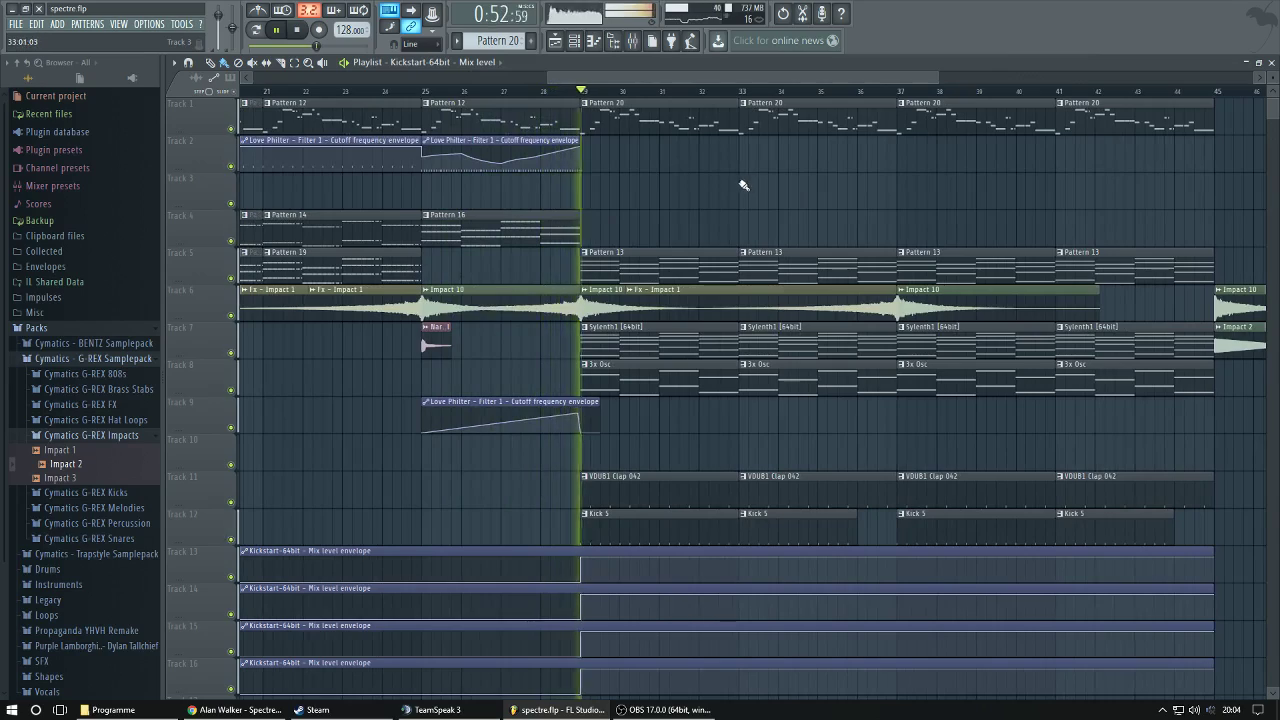
pyautogui.scroll(-4, 1000, 190)
pyautogui.scroll(-1, 1020, 194)
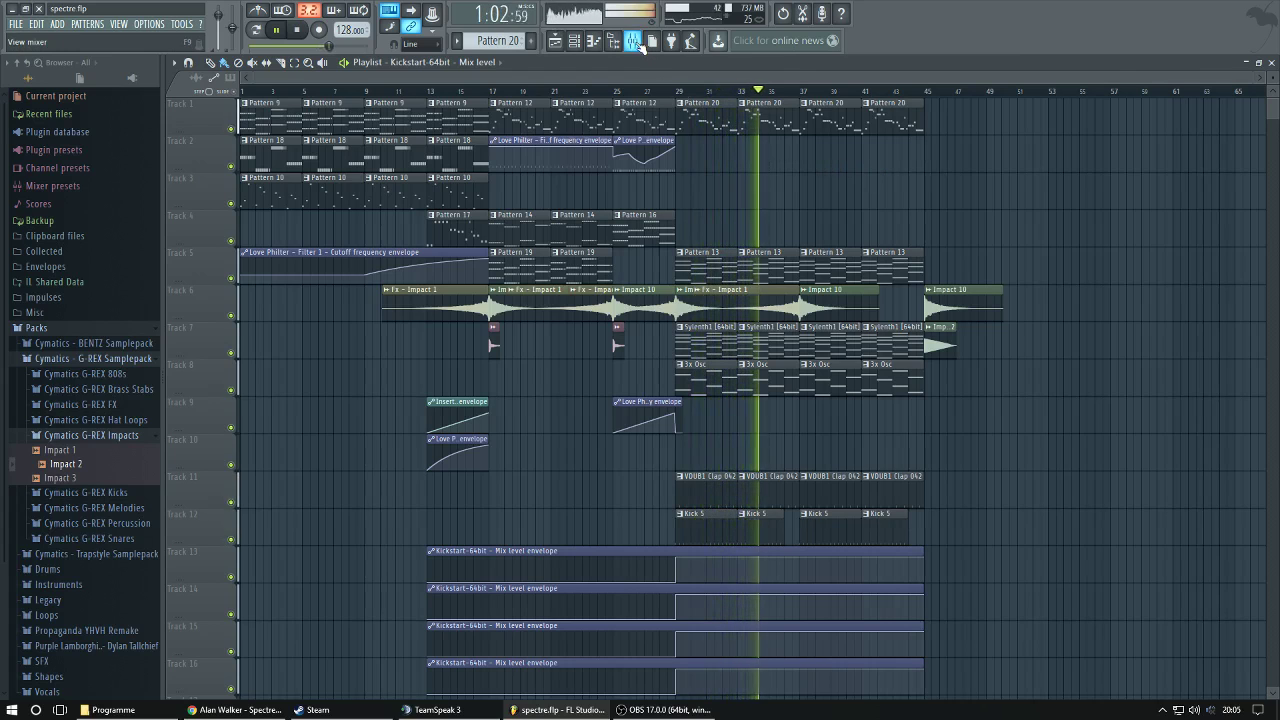
# Lower the Sylenth1 #5 mixer track to -5.3 dB and try adjusting the high shelf in its parametric EQ.
pyautogui.press('F9')
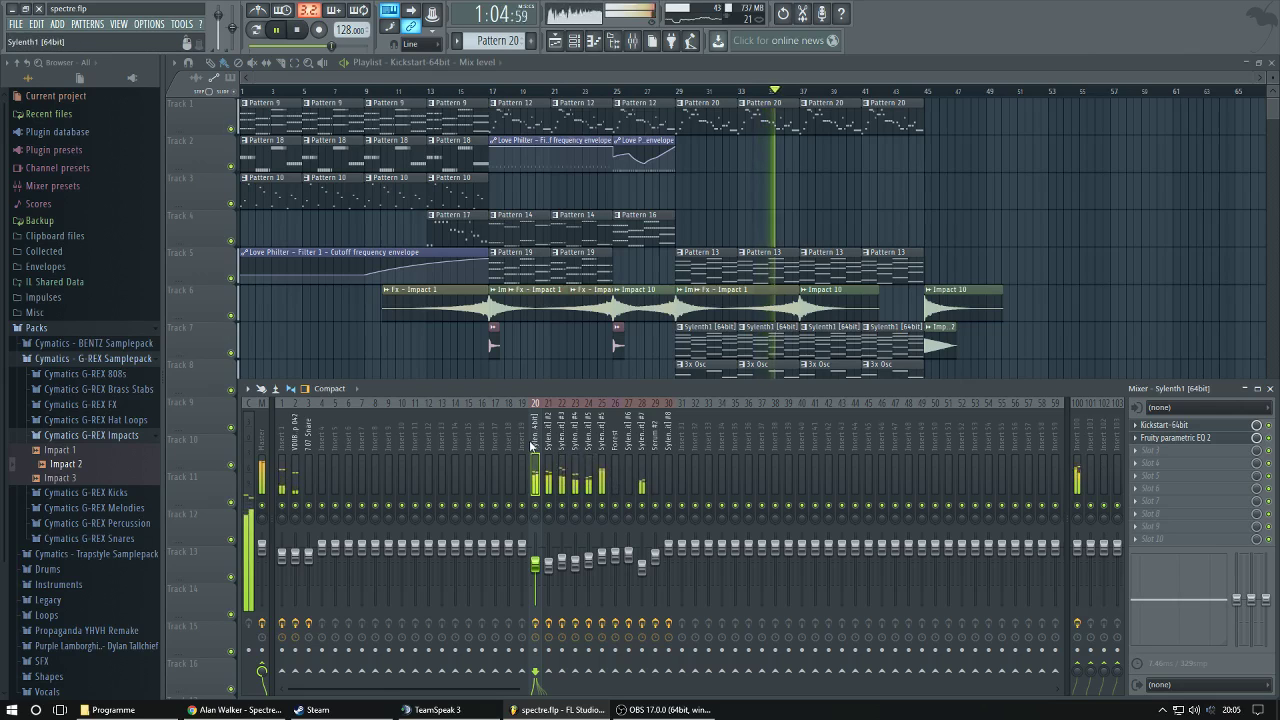
pyautogui.click(602, 510)
pyautogui.moveTo(602, 556); pyautogui.dragTo(602, 556)
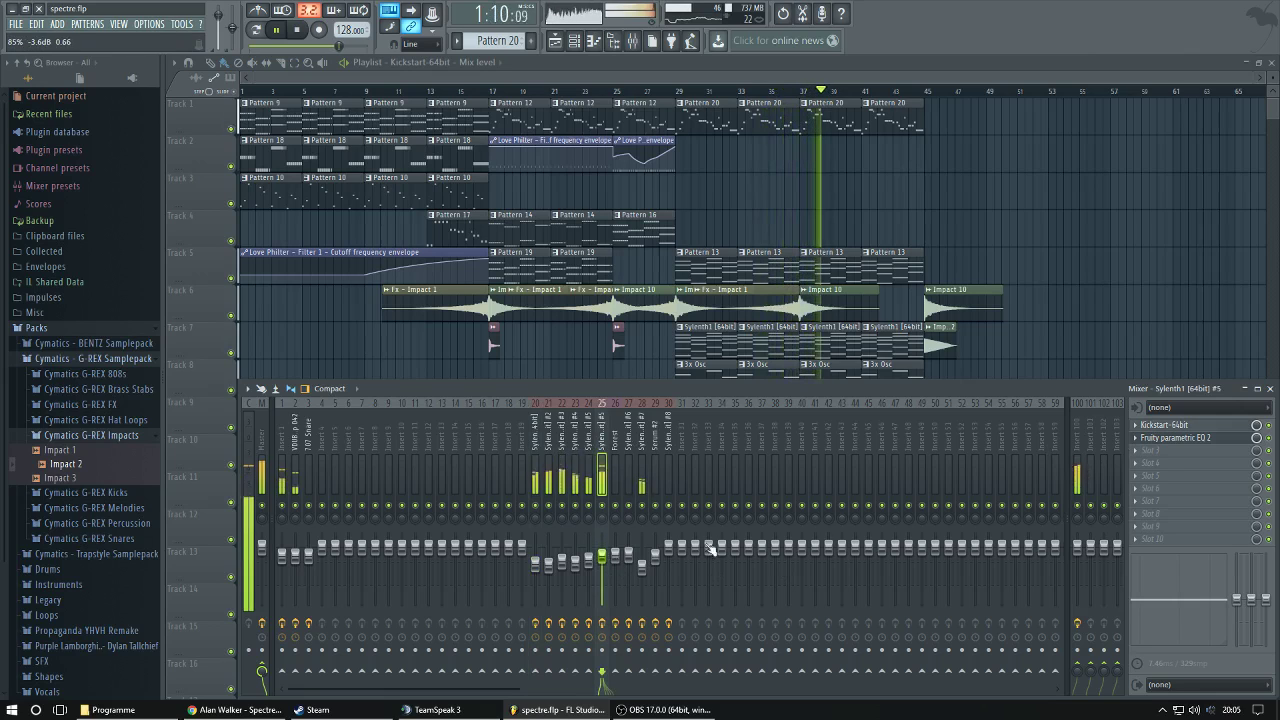
pyautogui.click(1175, 437)
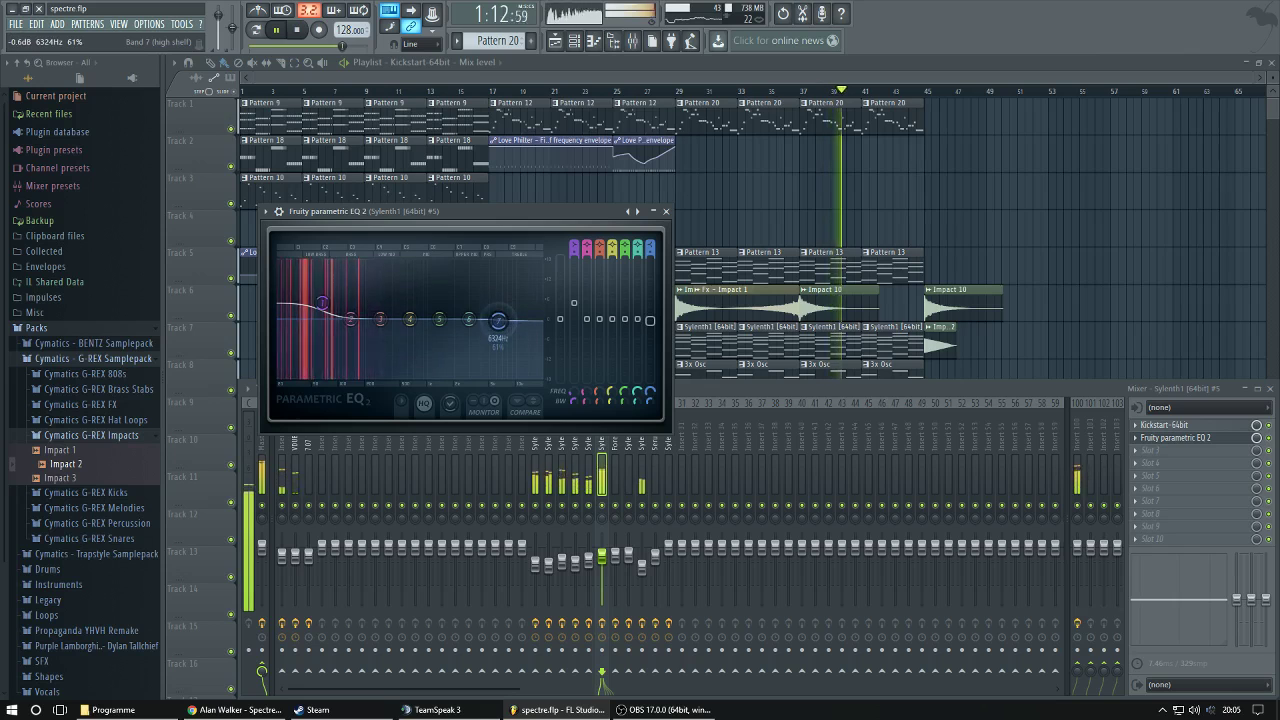
pyautogui.moveTo(498, 313); pyautogui.dragTo(498, 319)
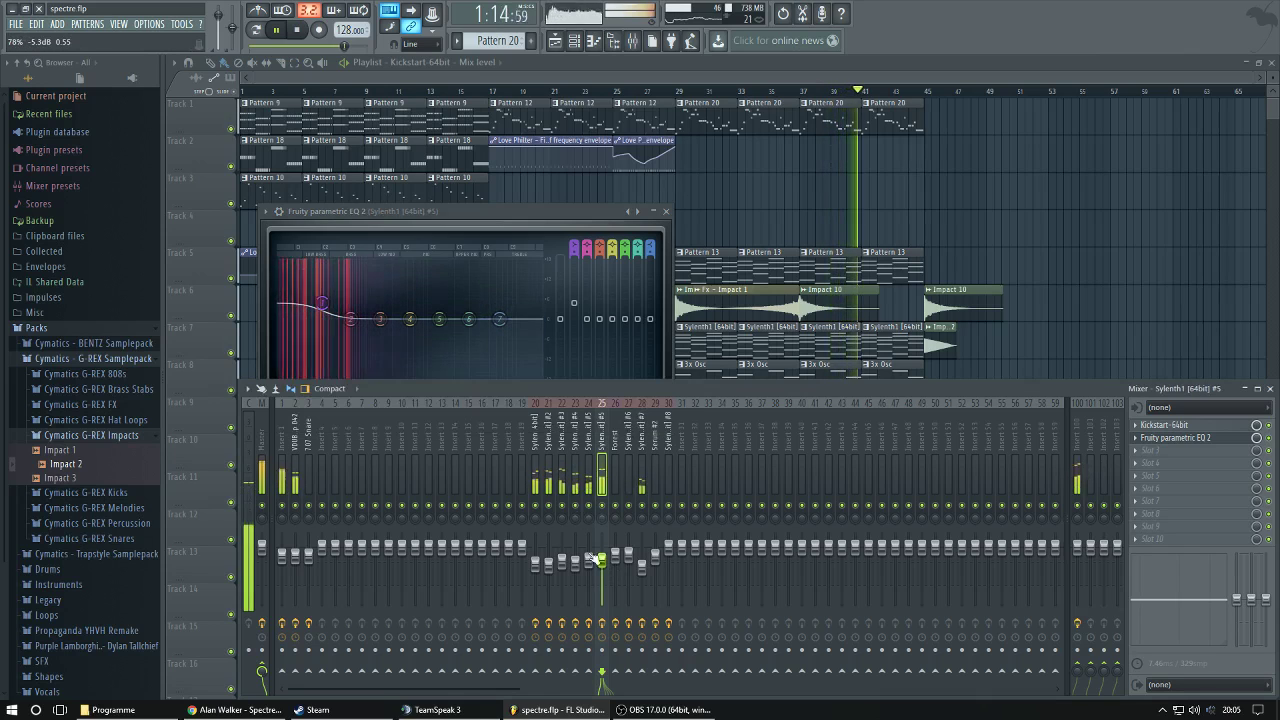
# In the Sylenth1 [64bit] track's EQ, set the high shelf to -6.8 dB at 9871 Hz and band 5 to 2.1 dB at 1646 Hz.
pyautogui.click(535, 430)
pyautogui.click(1198, 443)
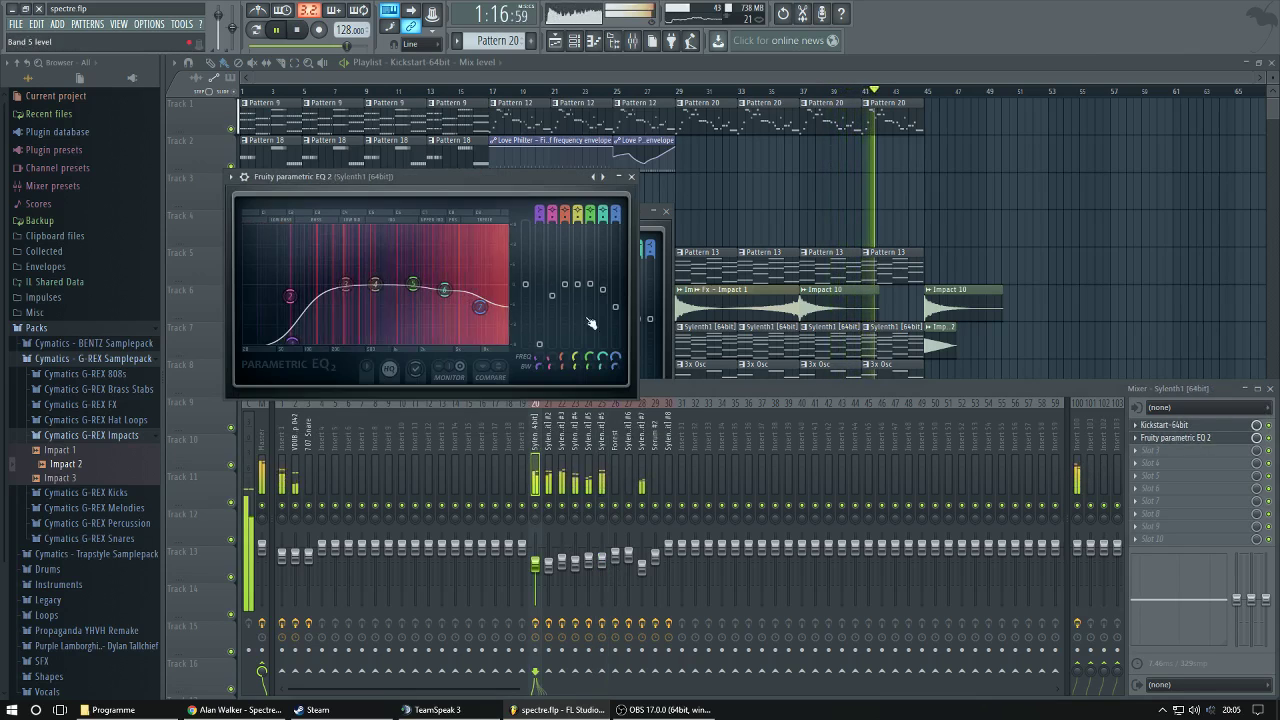
pyautogui.moveTo(484, 282); pyautogui.dragTo(481, 306)
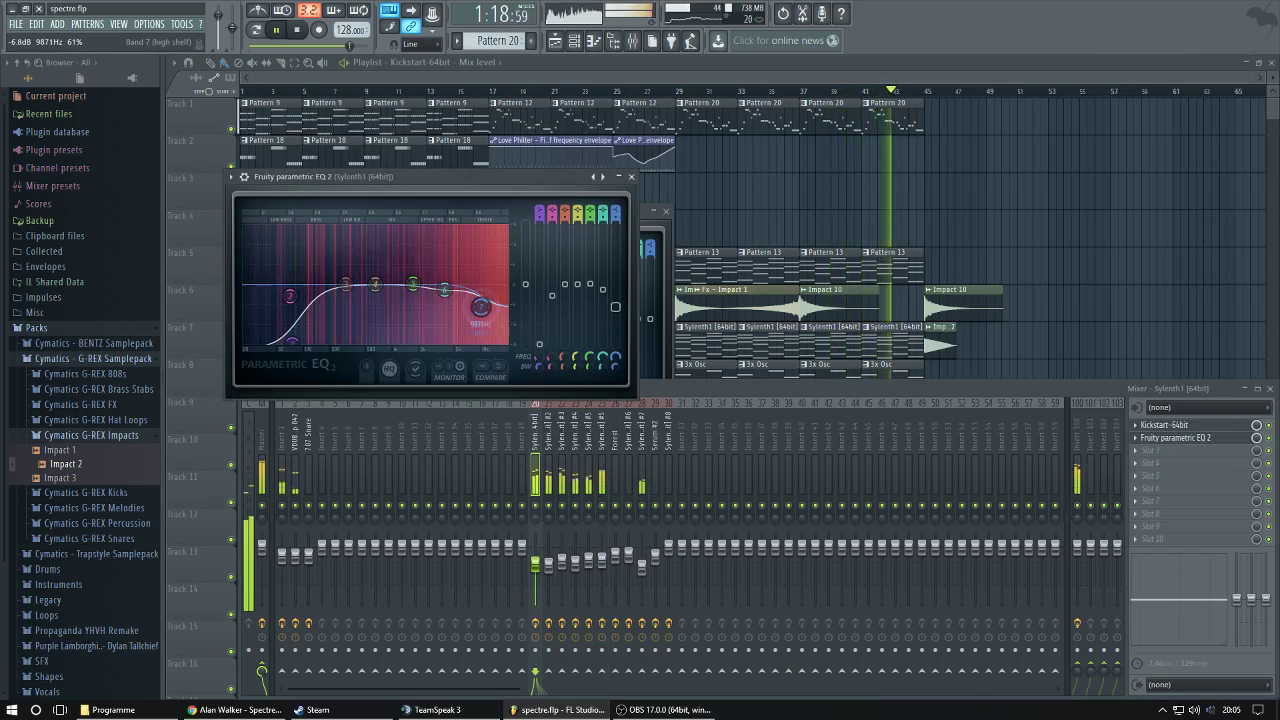
pyautogui.moveTo(412, 285); pyautogui.dragTo(412, 273)
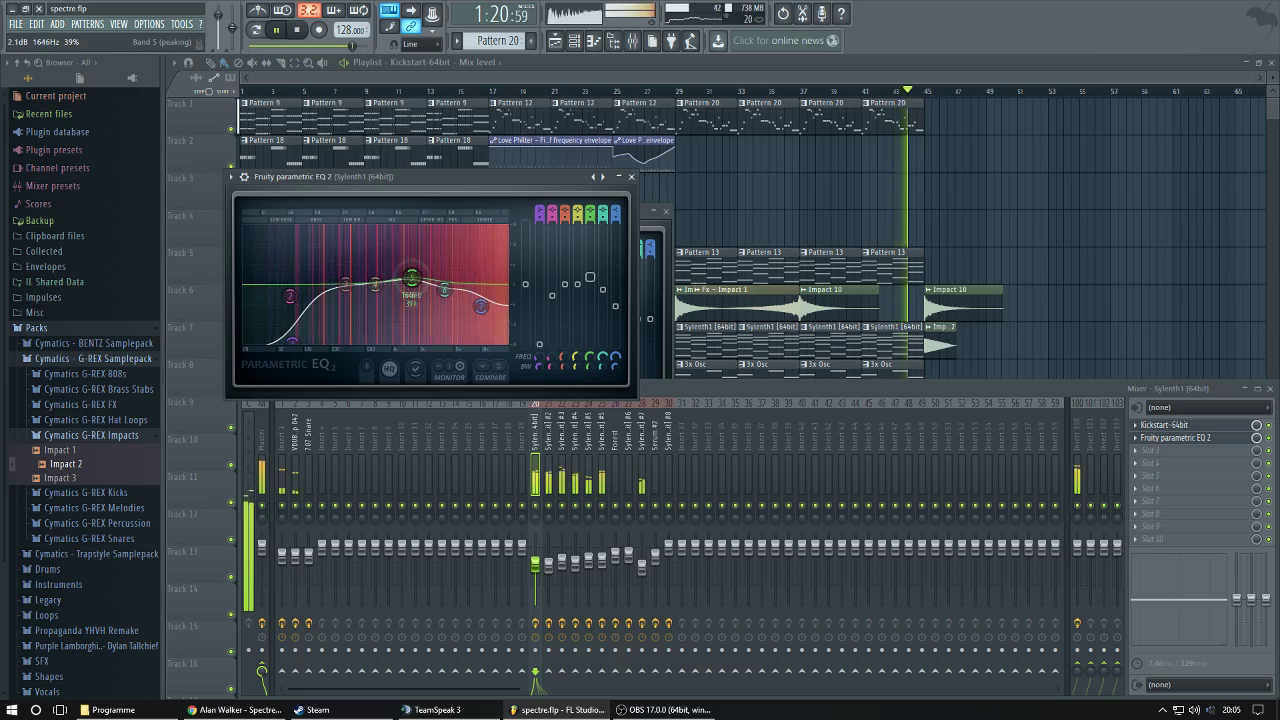
pyautogui.press('F12')
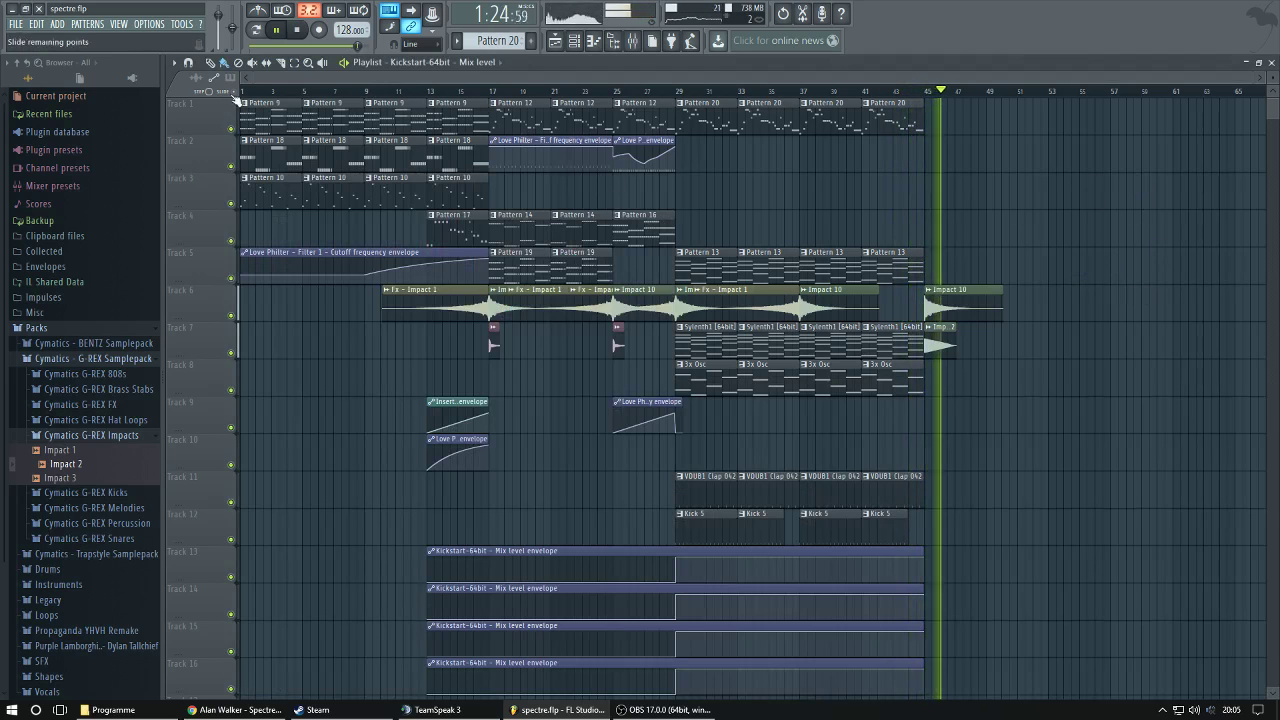
# Stop the song, switch to pattern mode and play the 3x Osc pattern with the channel rack open.
pyautogui.scroll(-11, 488, 43)
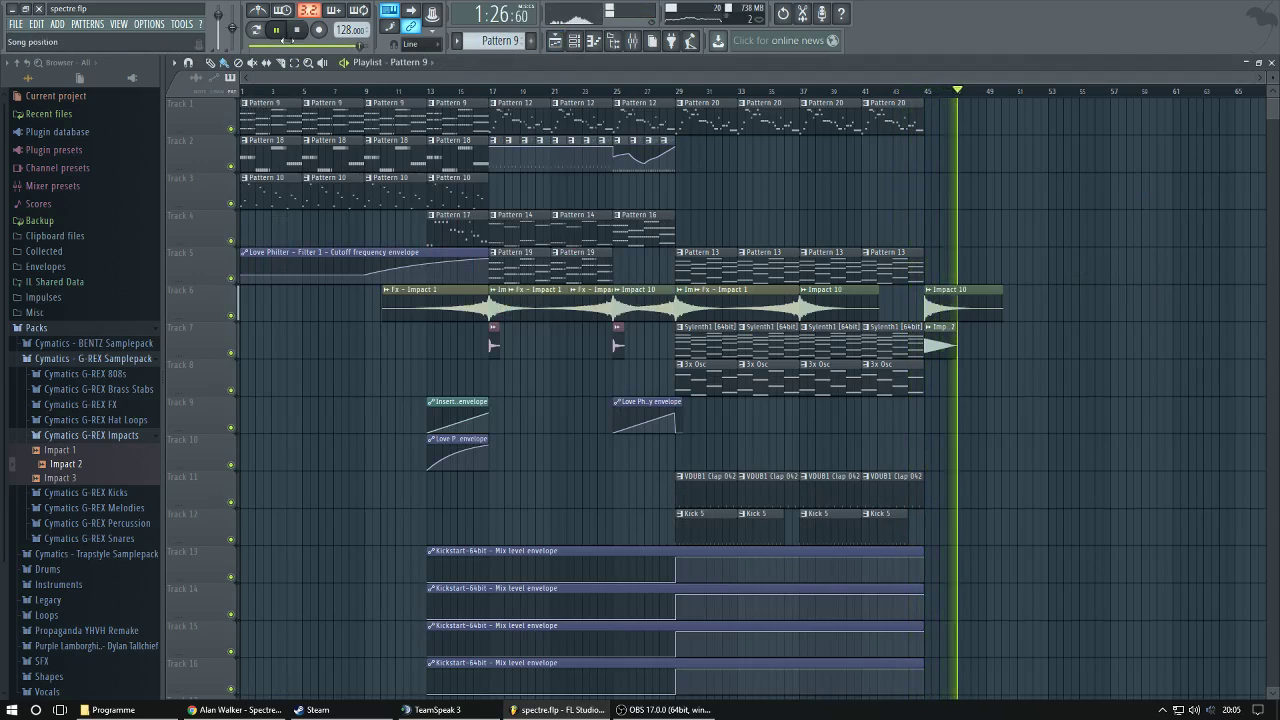
pyautogui.click(279, 35)
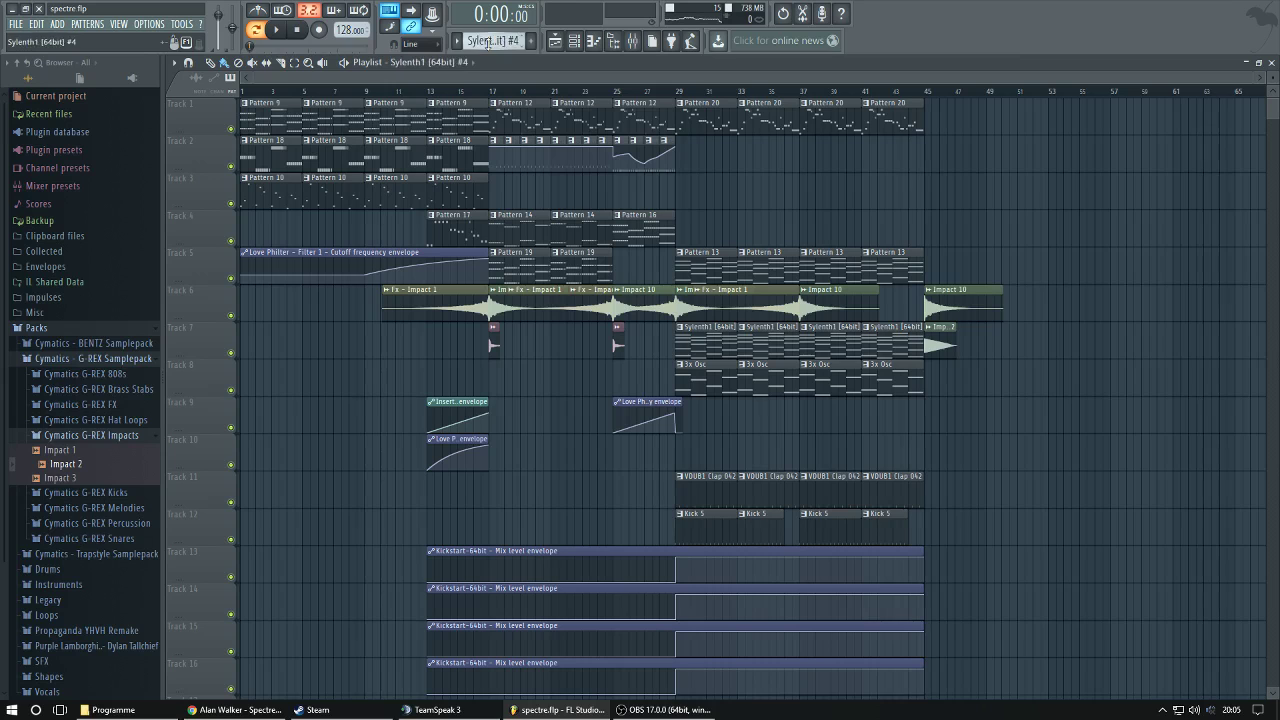
pyautogui.click(574, 40)
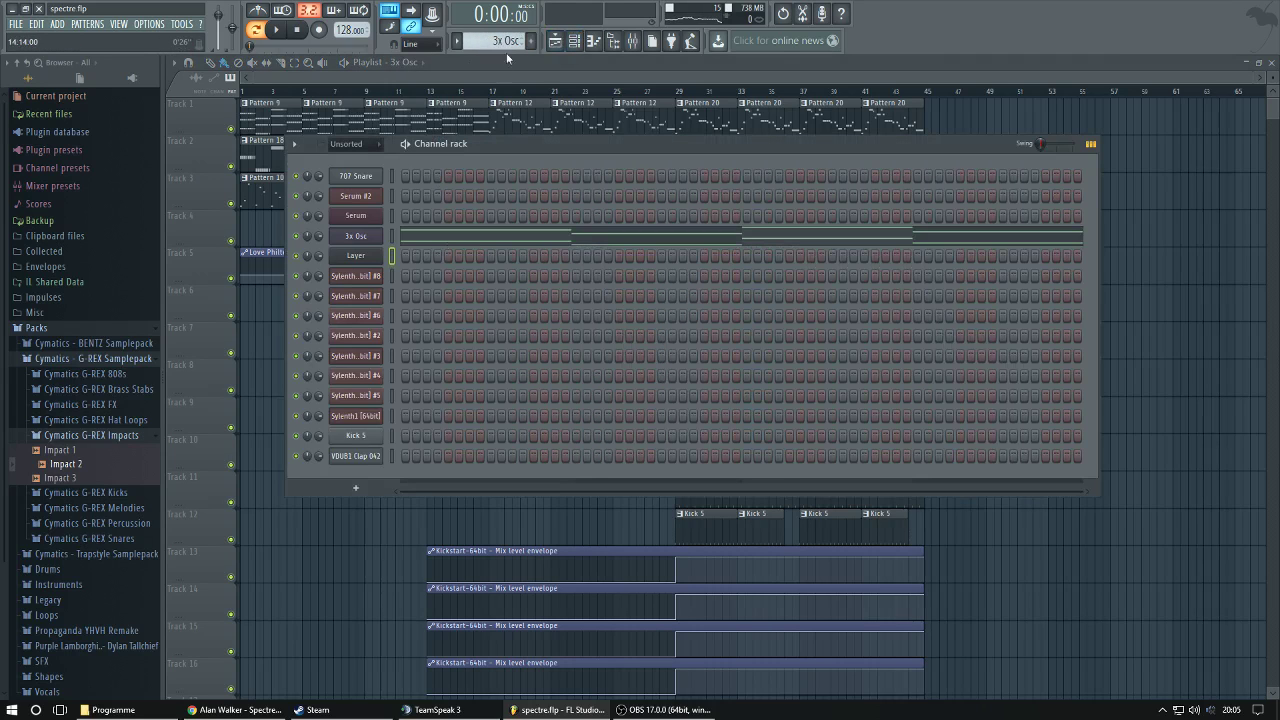
pyautogui.click(455, 45)
pyautogui.click(286, 19)
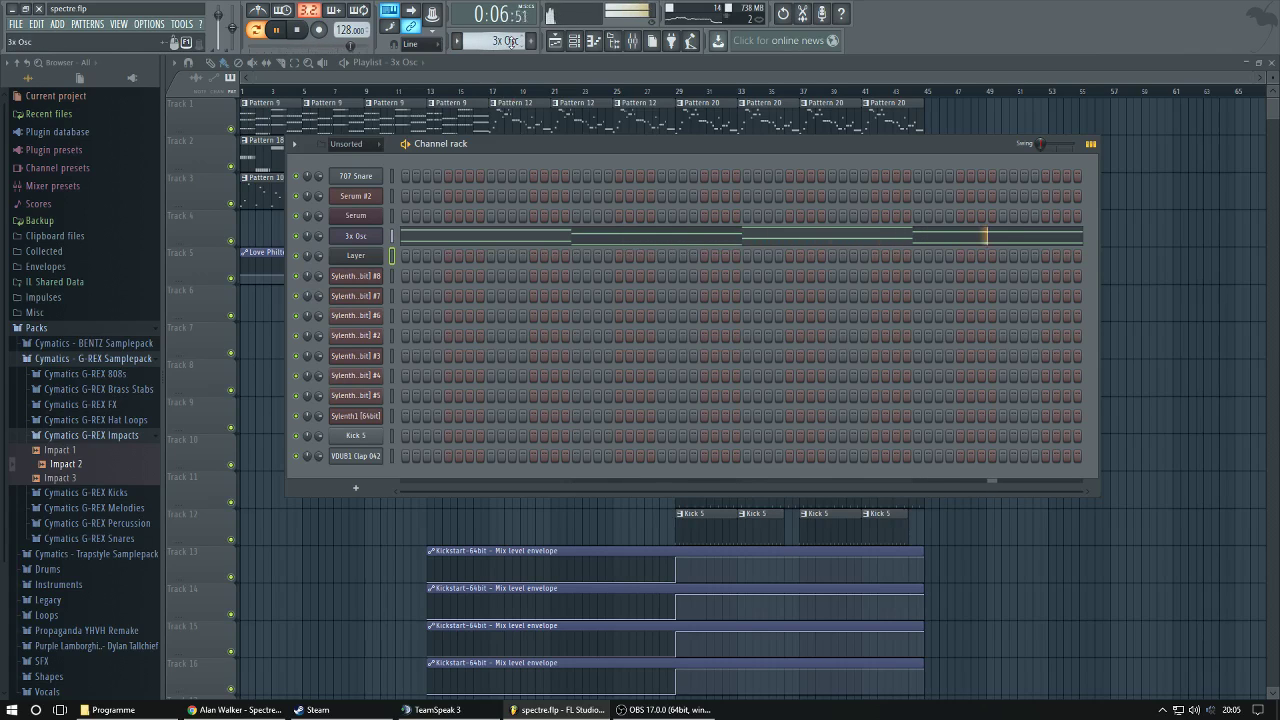
# Audition the Sylenth1 #2, #3, #4 and #5 melody patterns one after another in the channel rack.
pyautogui.scroll(-2, 510, 41)
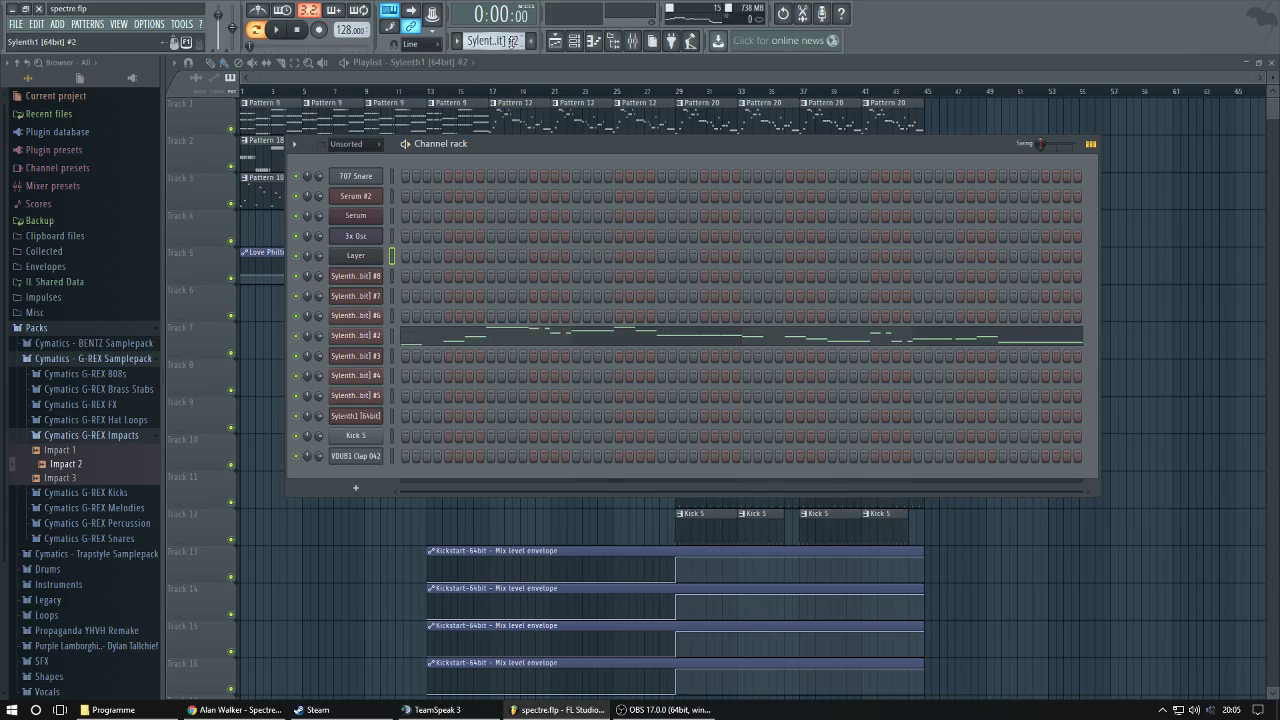
pyautogui.press('space')
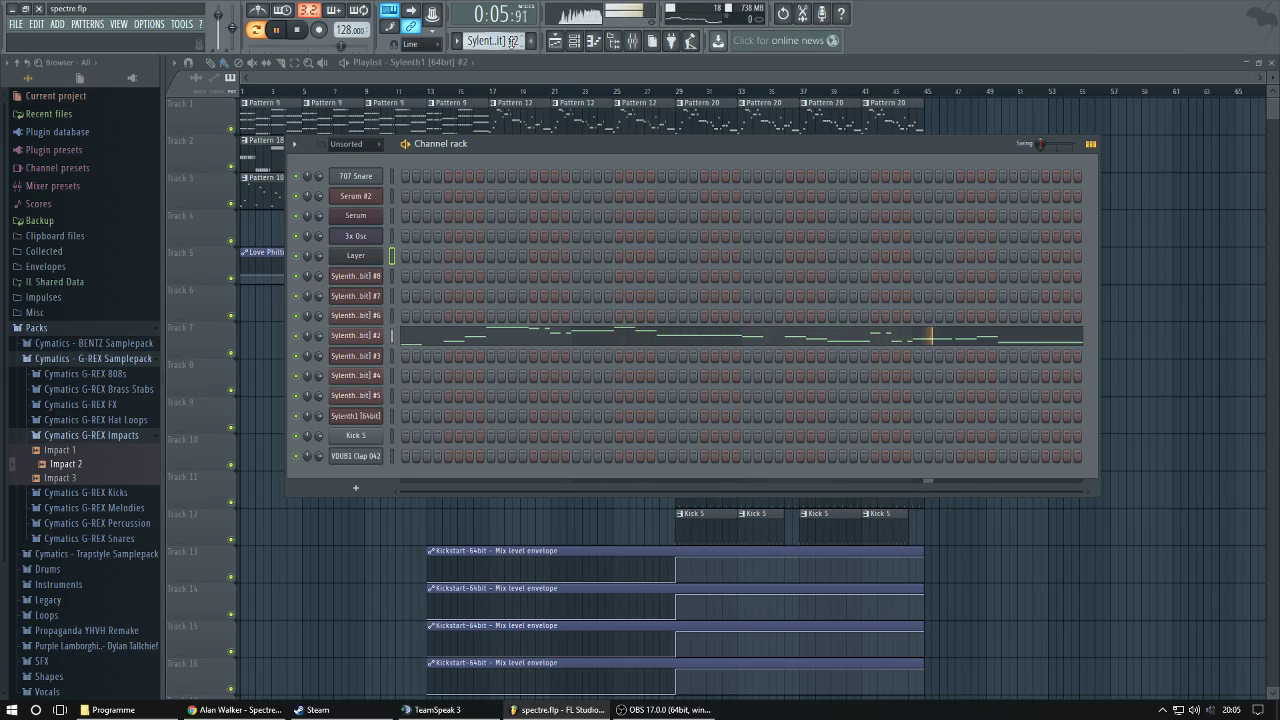
pyautogui.scroll(-1, 512, 41)
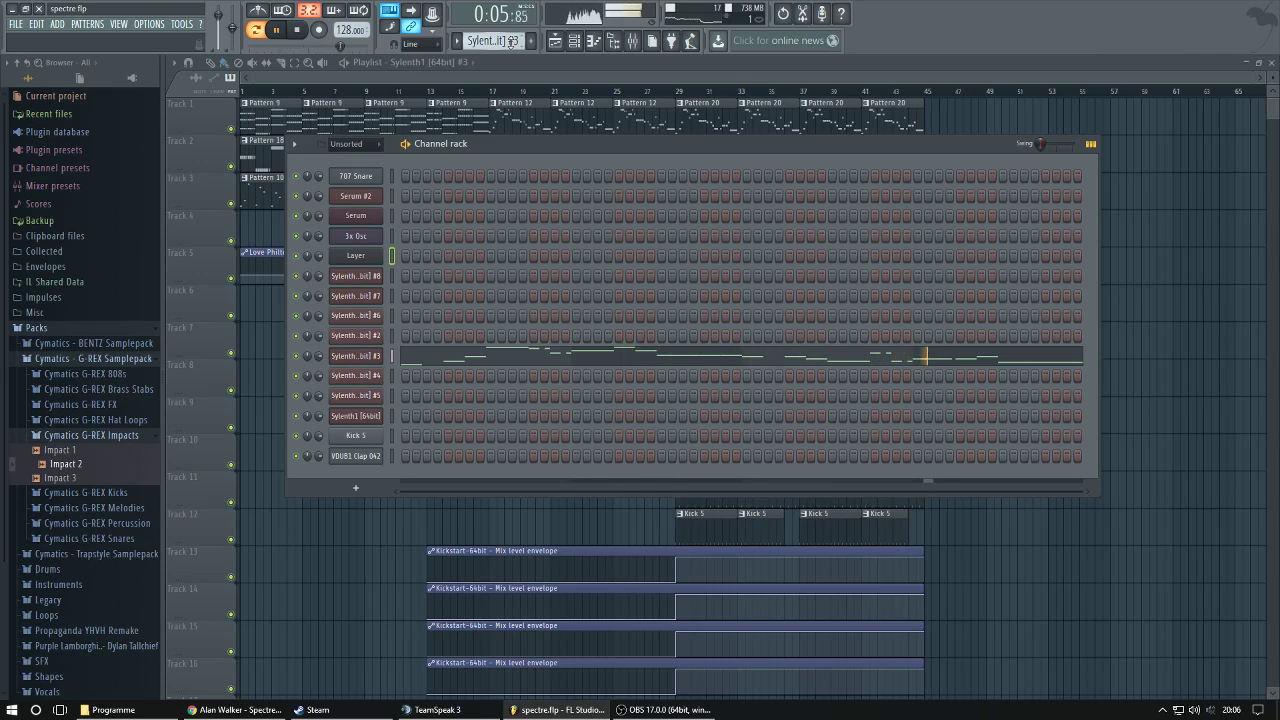
pyautogui.scroll(-1, 512, 41)
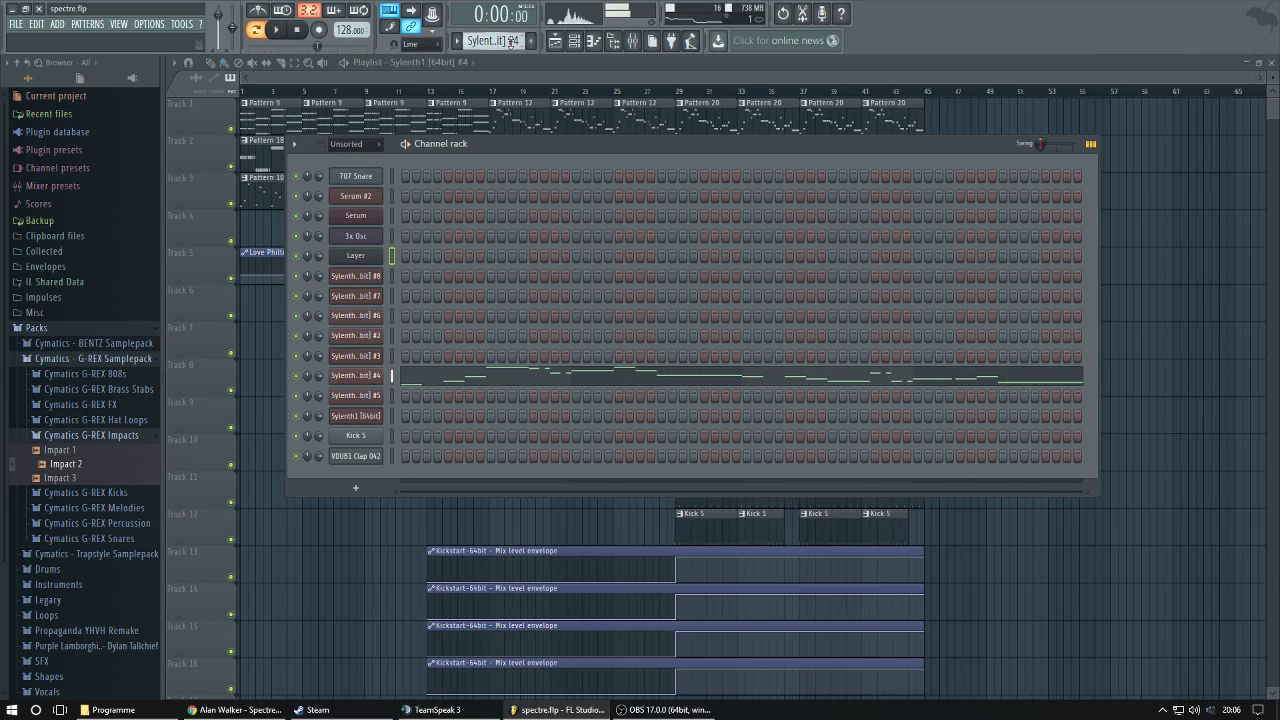
pyautogui.scroll(-1, 512, 41)
pyautogui.press('space')
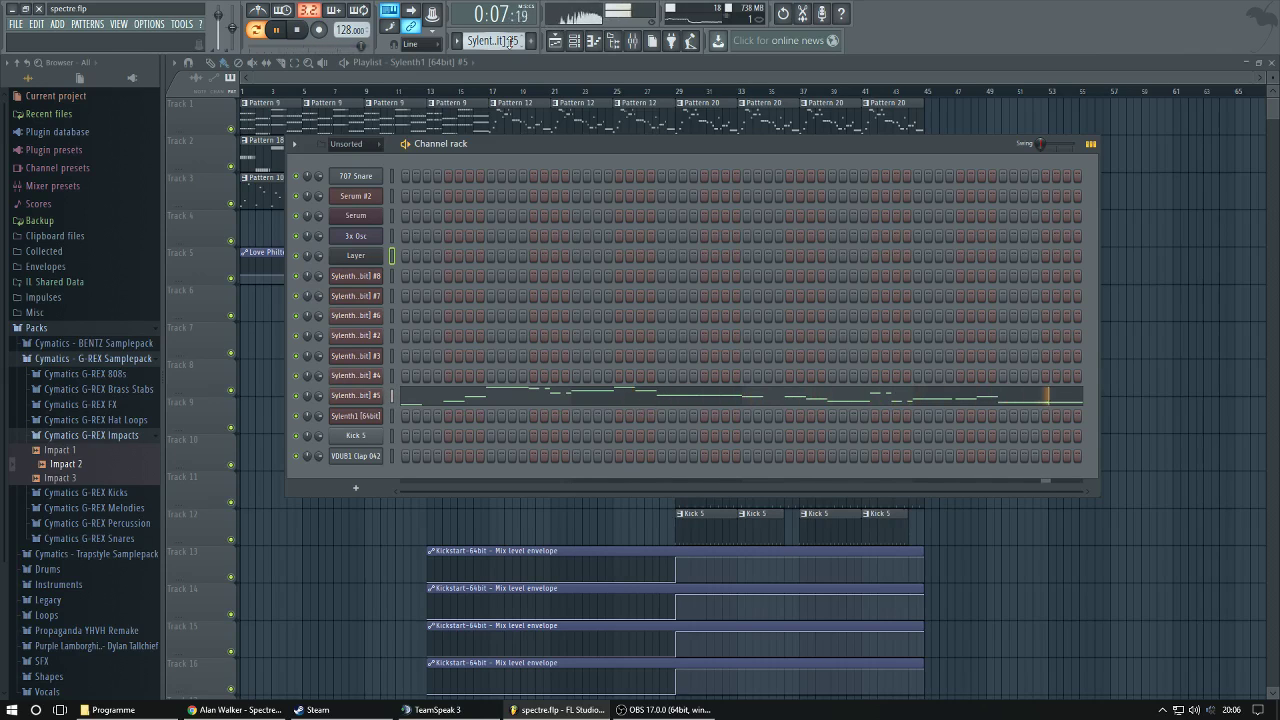
# Play the Sylenth1 [64bit] chord pattern, check its track in the mixer and return to the channel rack.
pyautogui.scroll(-1, 512, 41)
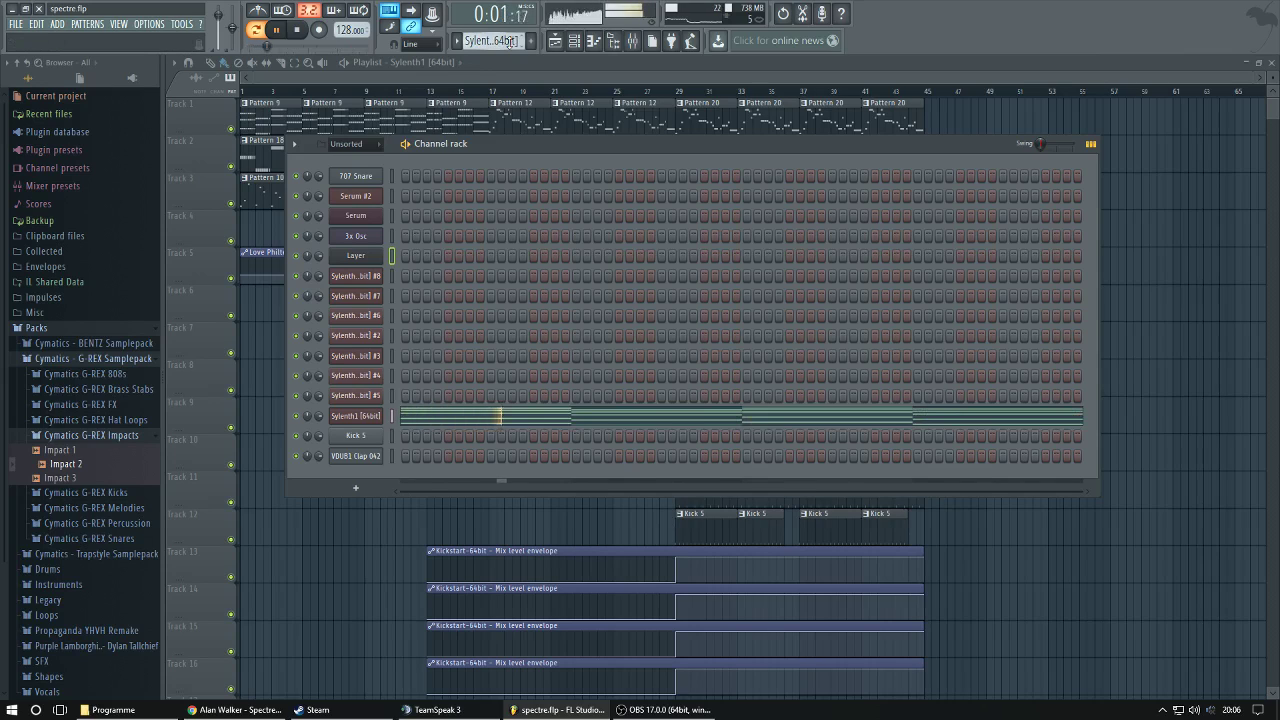
pyautogui.click(632, 40)
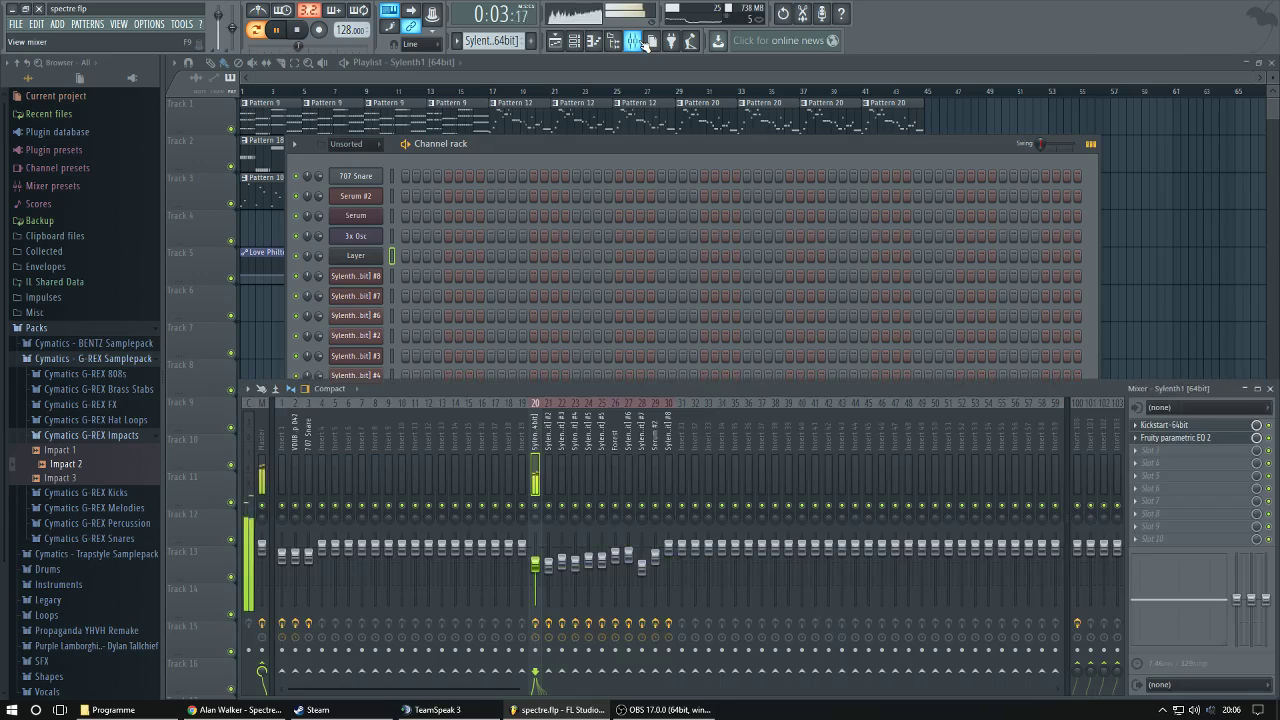
pyautogui.click(619, 141)
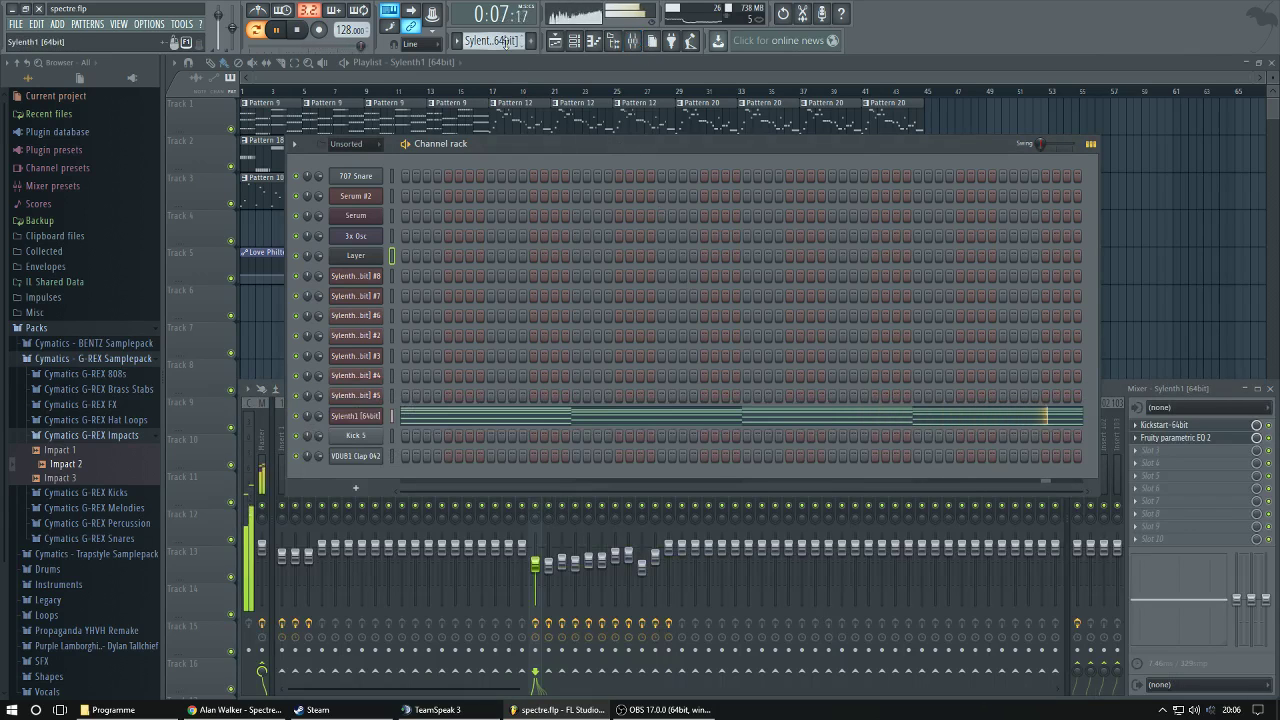
# Audition the Kick 5 and VDUB1 Clap 042 drum patterns.
pyautogui.scroll(-1, 505, 41)
pyautogui.press('space')
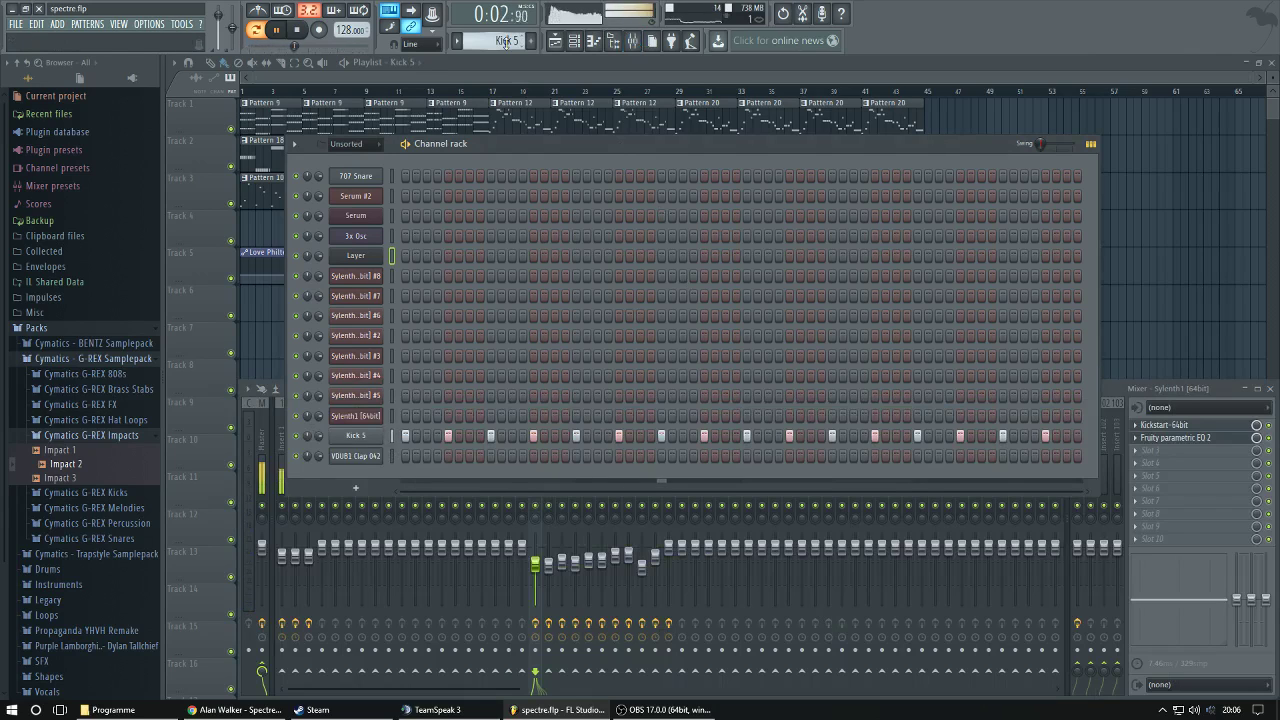
pyautogui.scroll(-1, 505, 41)
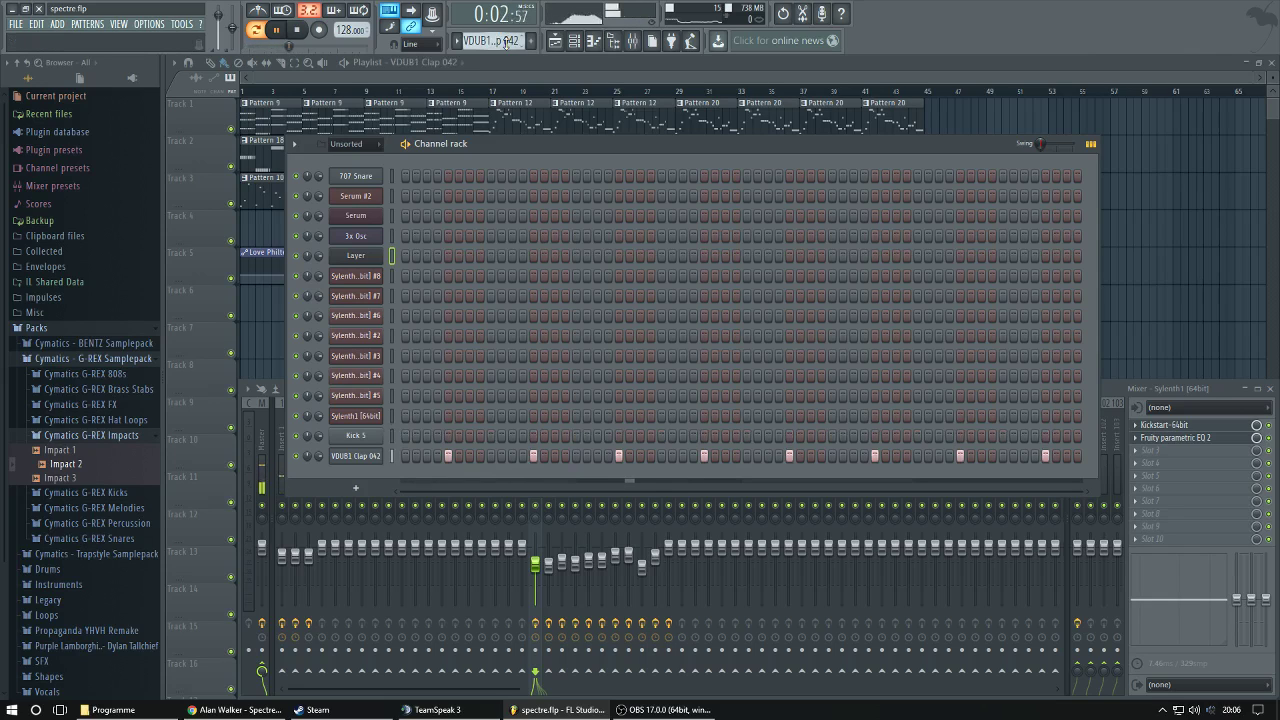
# Audition Patterns 9 through 13 in order, viewing each one's notes in the channel rack.
pyautogui.scroll(-1, 505, 41)
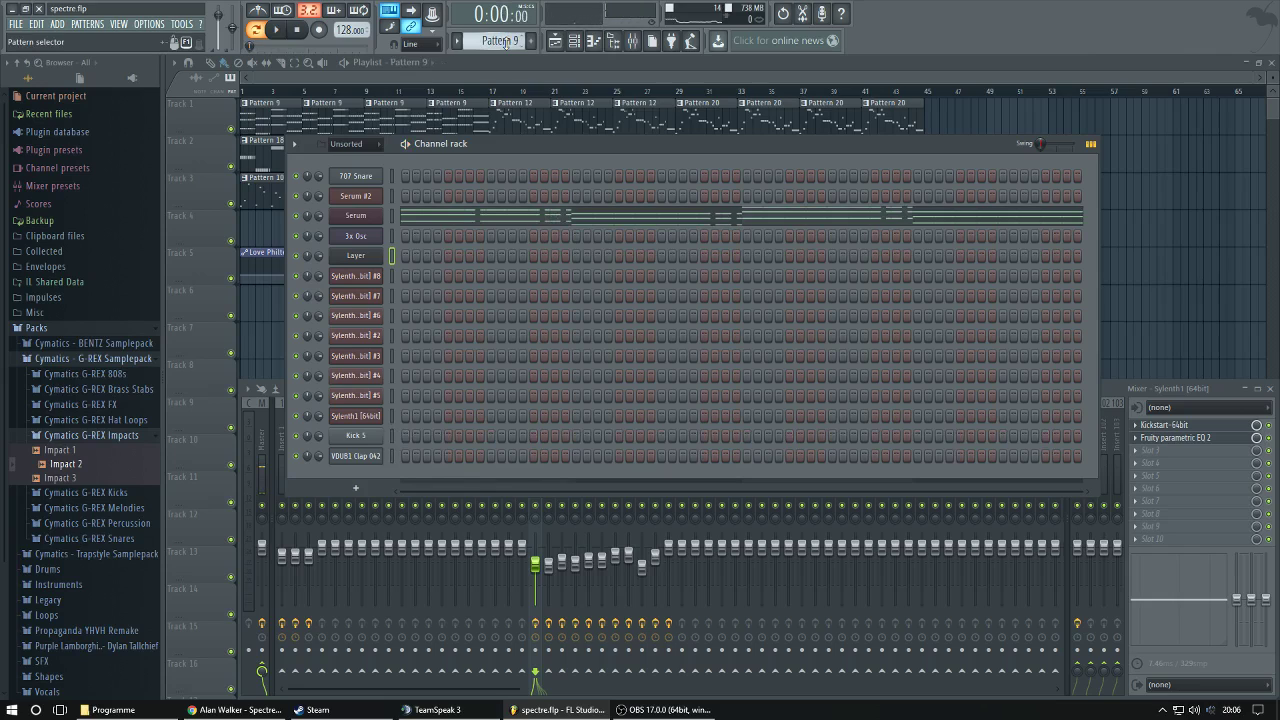
pyautogui.press('space')
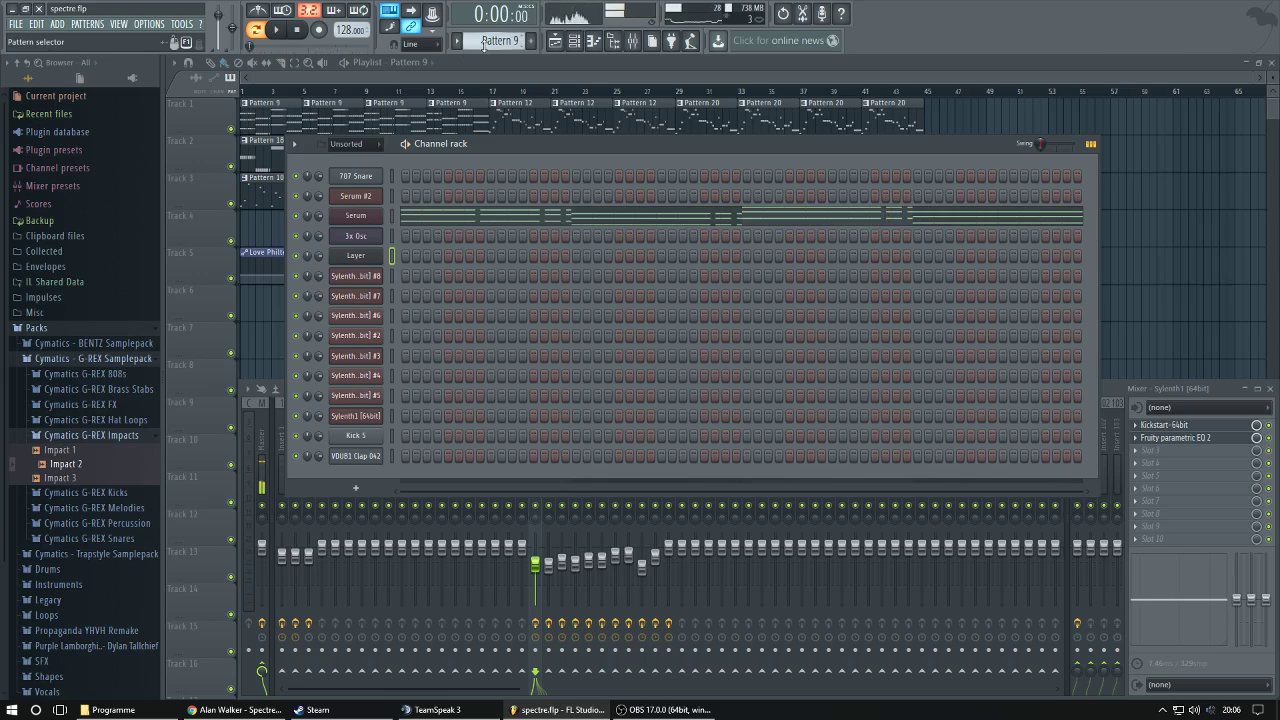
pyautogui.scroll(-1, 484, 44)
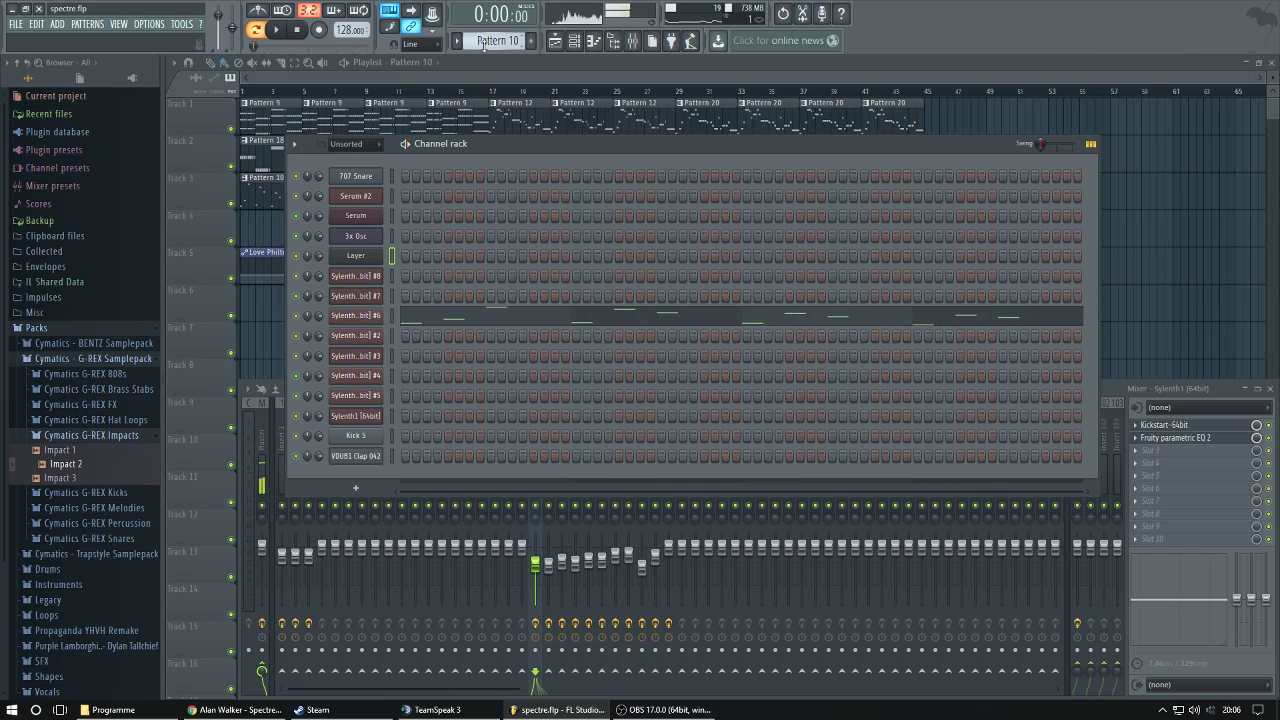
pyautogui.scroll(-1, 484, 44)
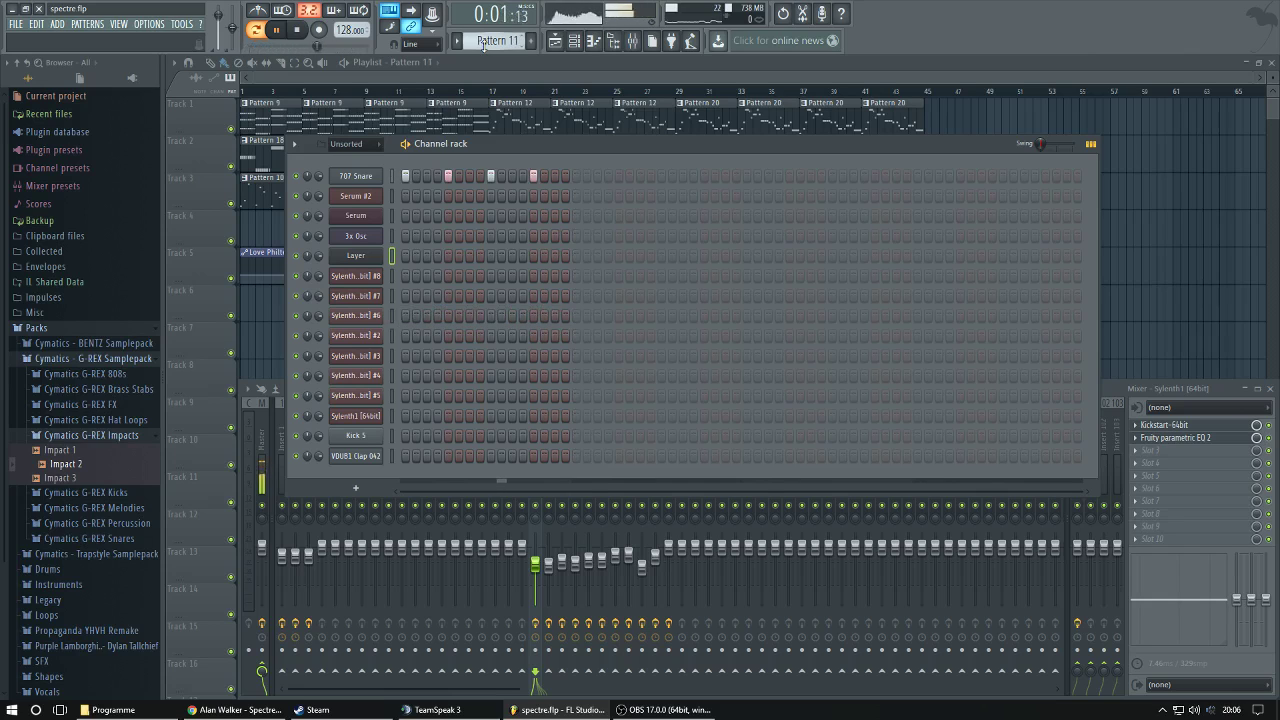
pyautogui.scroll(-1, 484, 44)
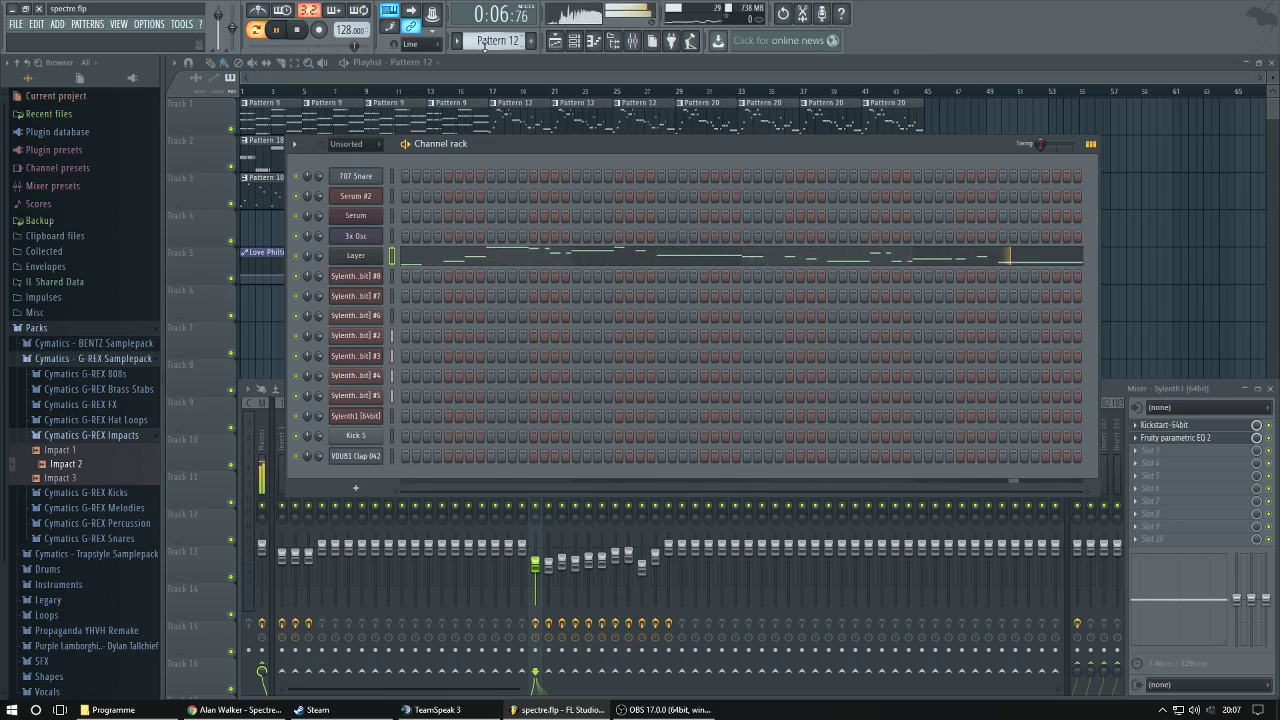
pyautogui.scroll(-1, 484, 44)
pyautogui.press('space')
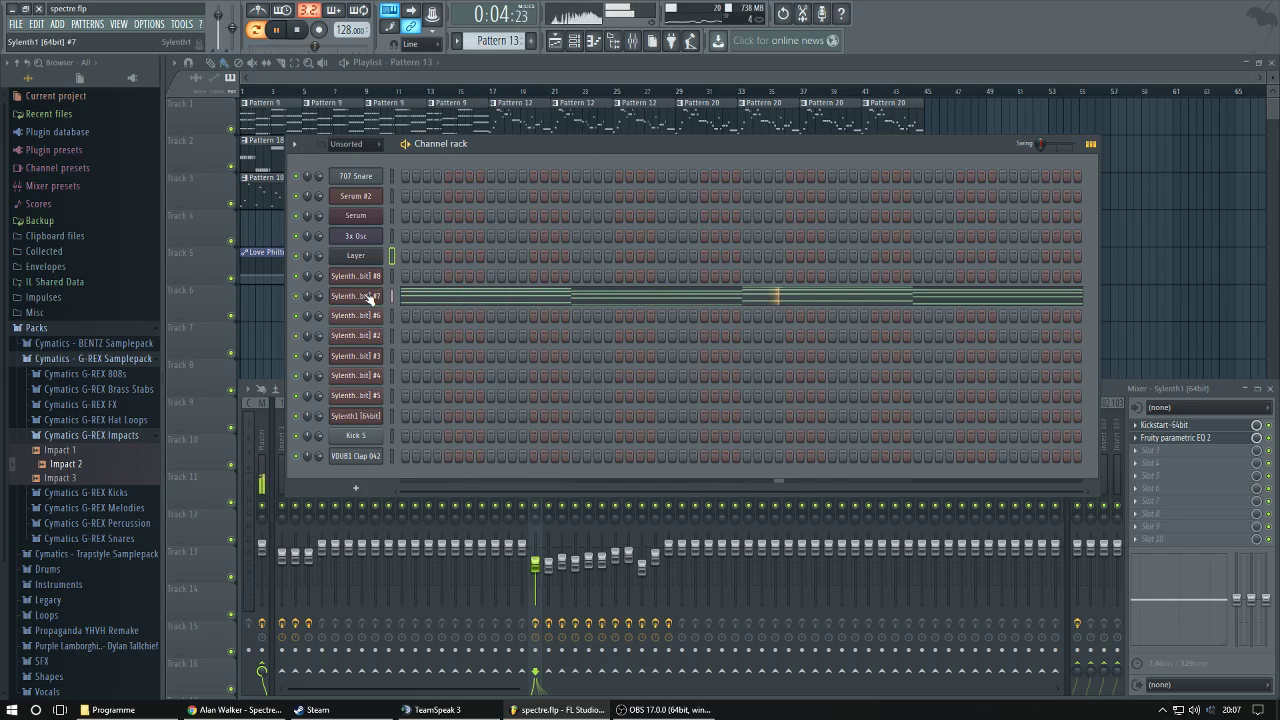
# Raise the Sylenth1 #7 mixer fader to about -5.1 dB and slightly boost band 6 in its Fruity parametric EQ 2.
pyautogui.click(1120, 398)
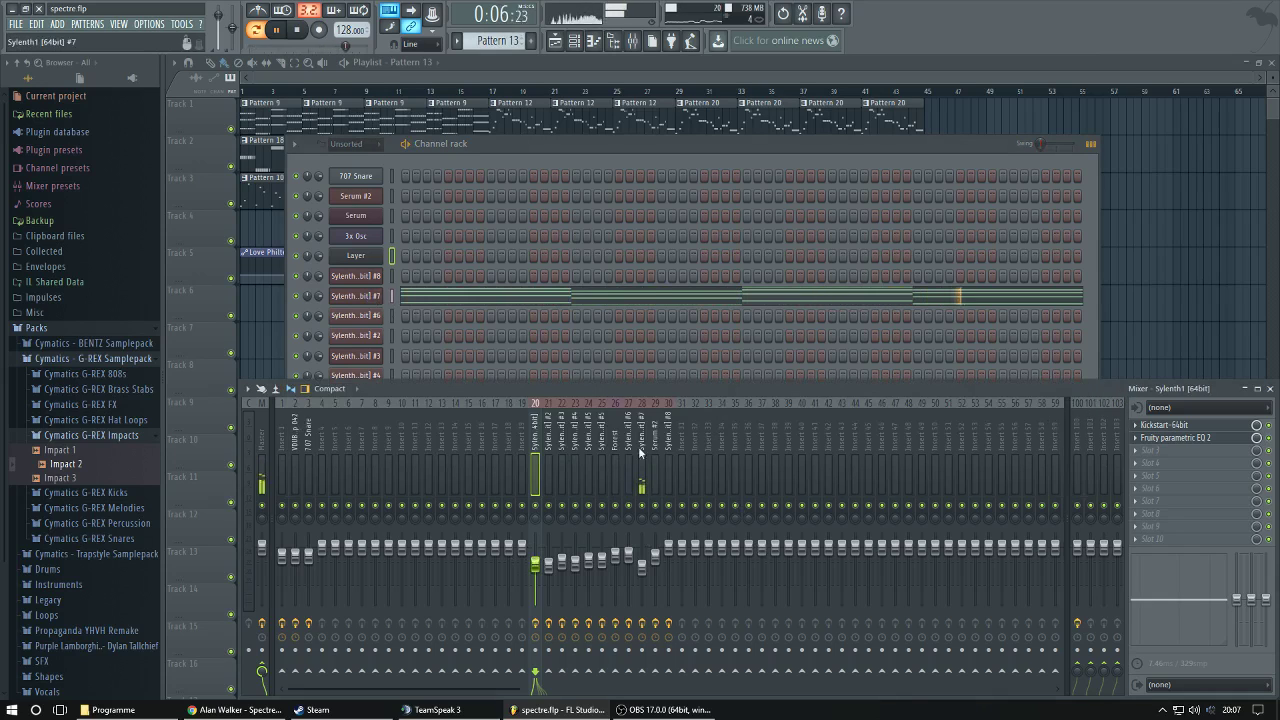
pyautogui.click(643, 565)
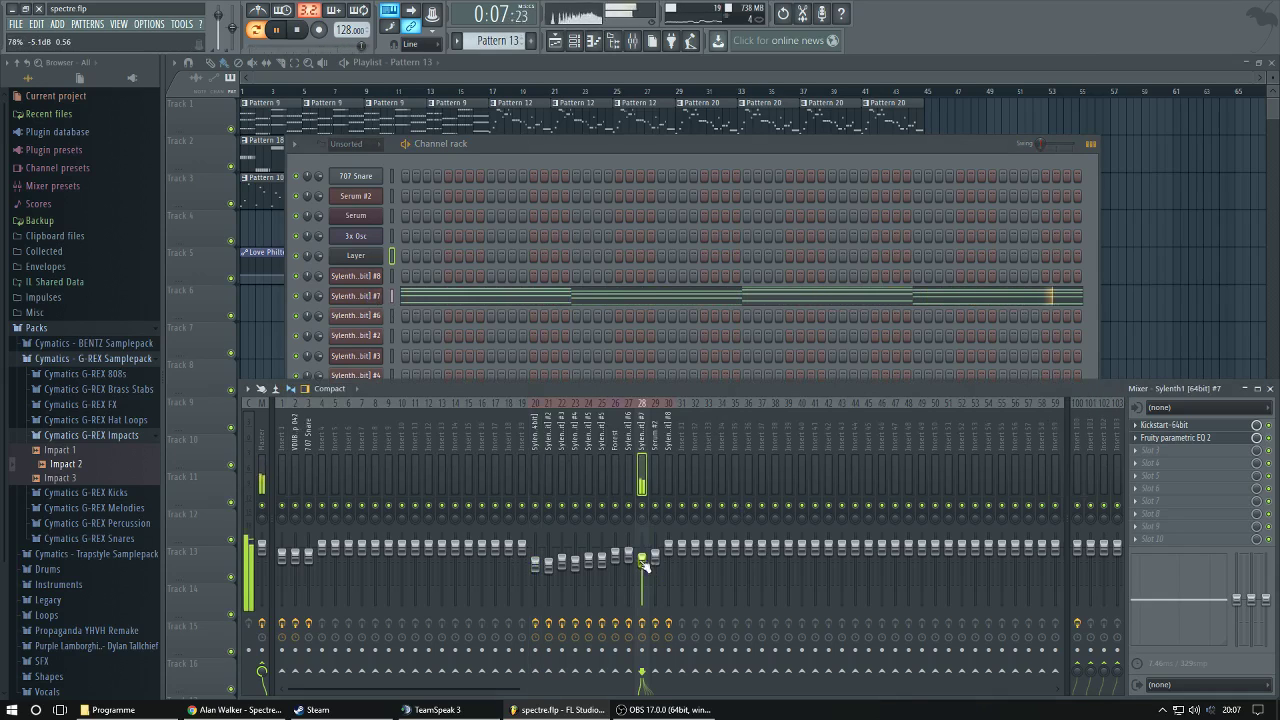
pyautogui.click(1183, 447)
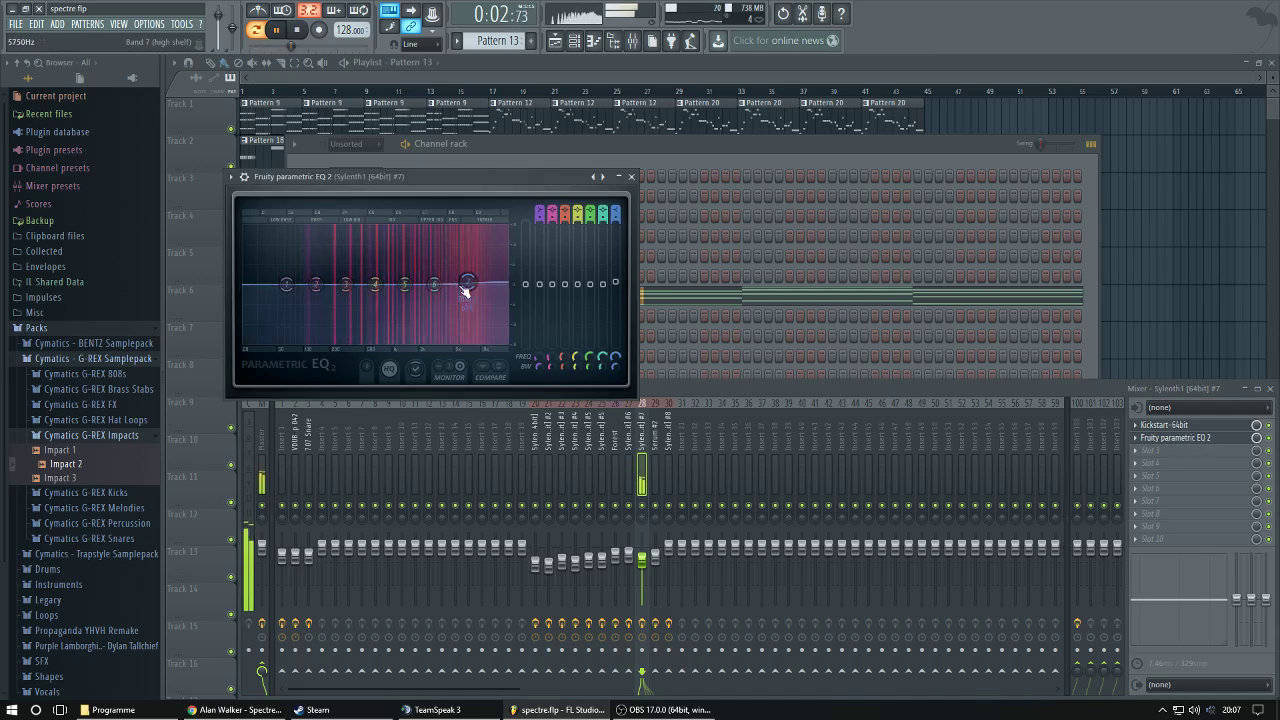
pyautogui.moveTo(434, 284); pyautogui.dragTo(436, 276)
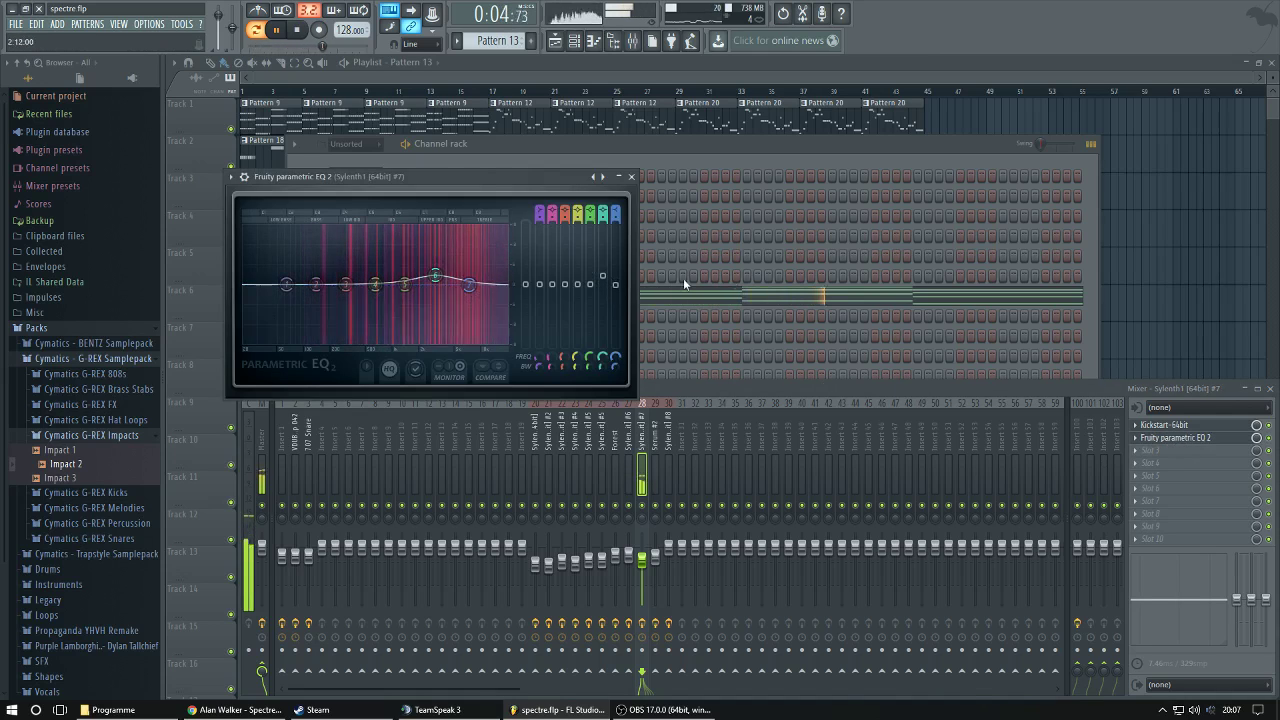
pyautogui.click(633, 158)
pyautogui.press('space')
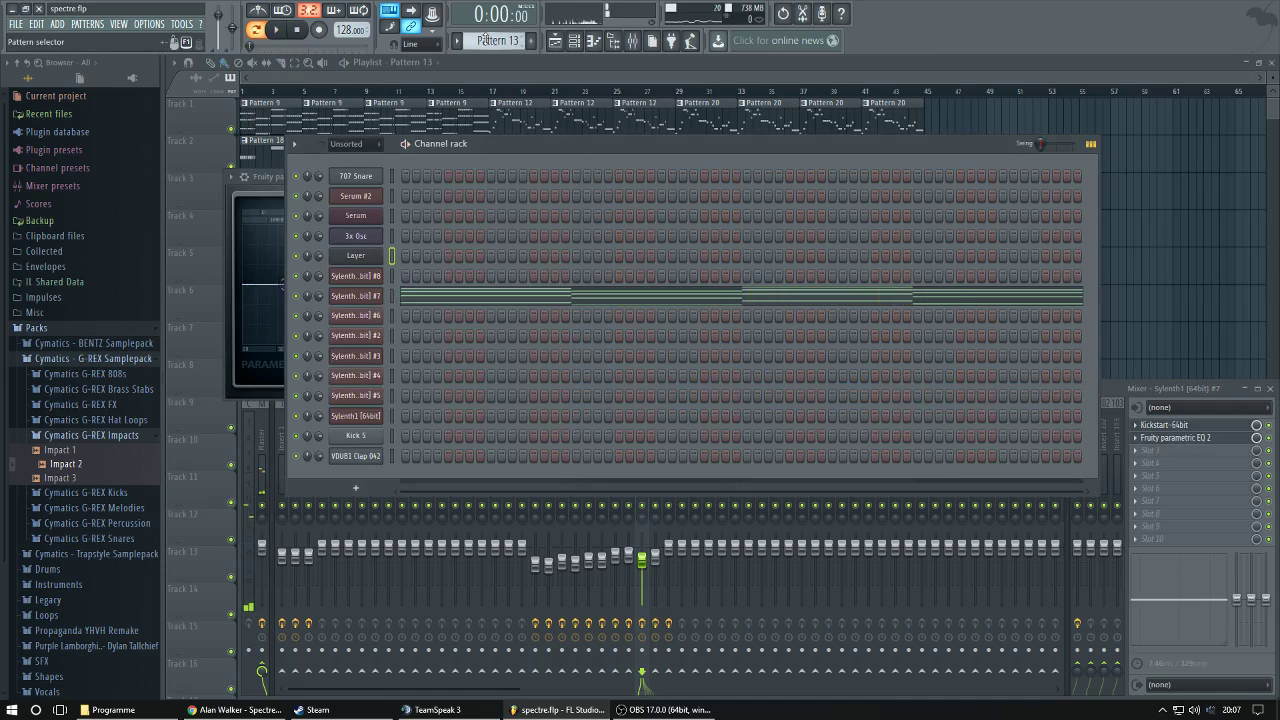
# Audition Pattern 14 and select its lower-octave notes in the Sylenth1 #8 piano roll, returning to the channel rack.
pyautogui.scroll(-1, 483, 40)
pyautogui.press('space')
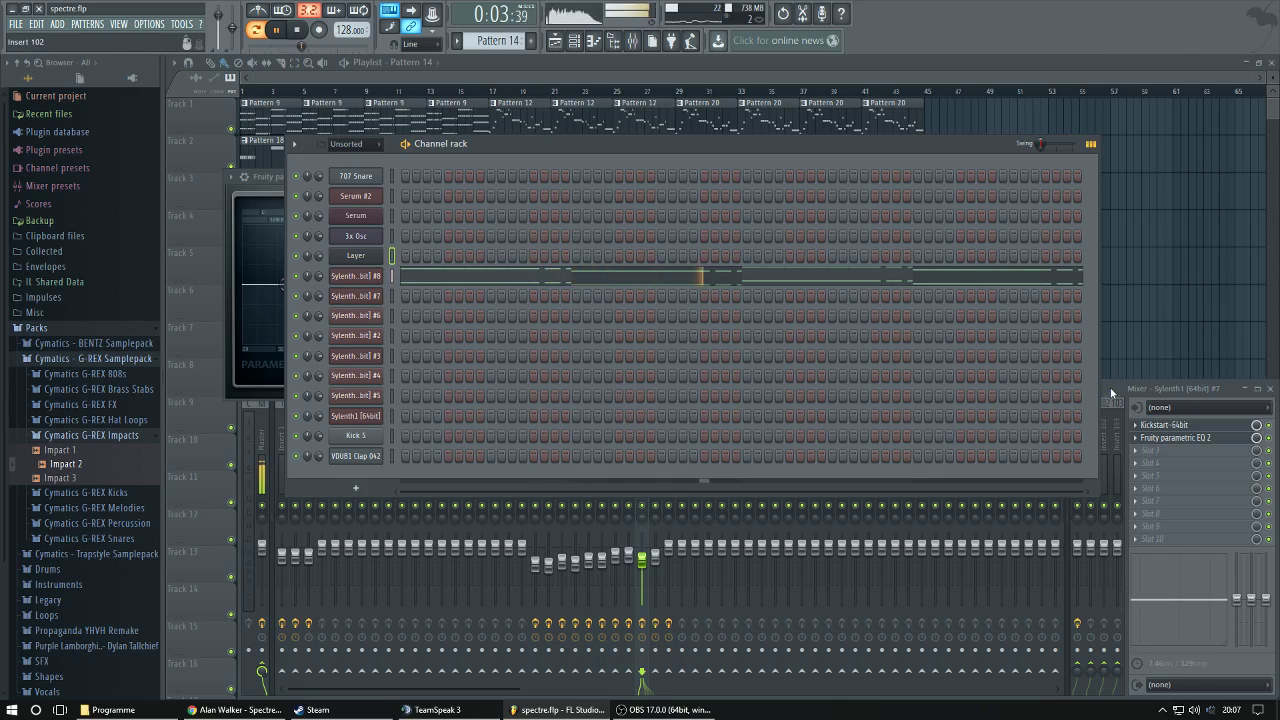
pyautogui.click(772, 281)
pyautogui.scroll(-2, 786, 430)
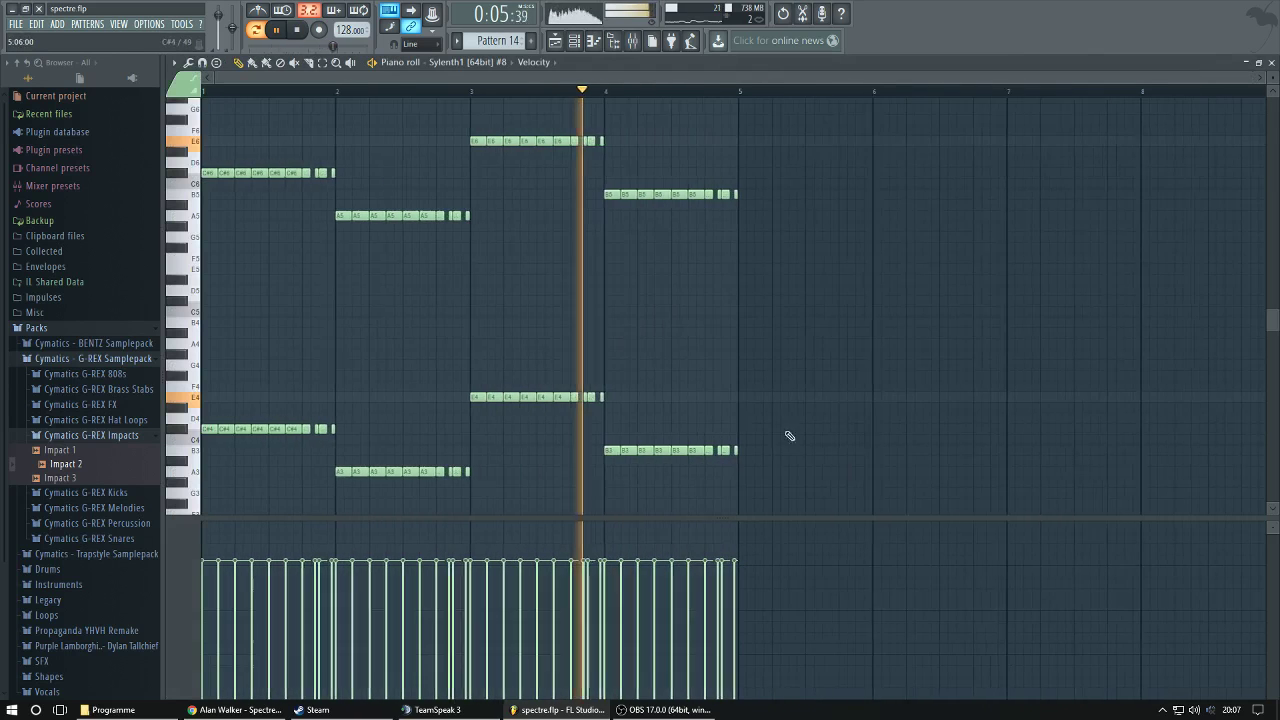
pyautogui.moveTo(846, 505); pyautogui.dragTo(170, 376)
pyautogui.press('F6')
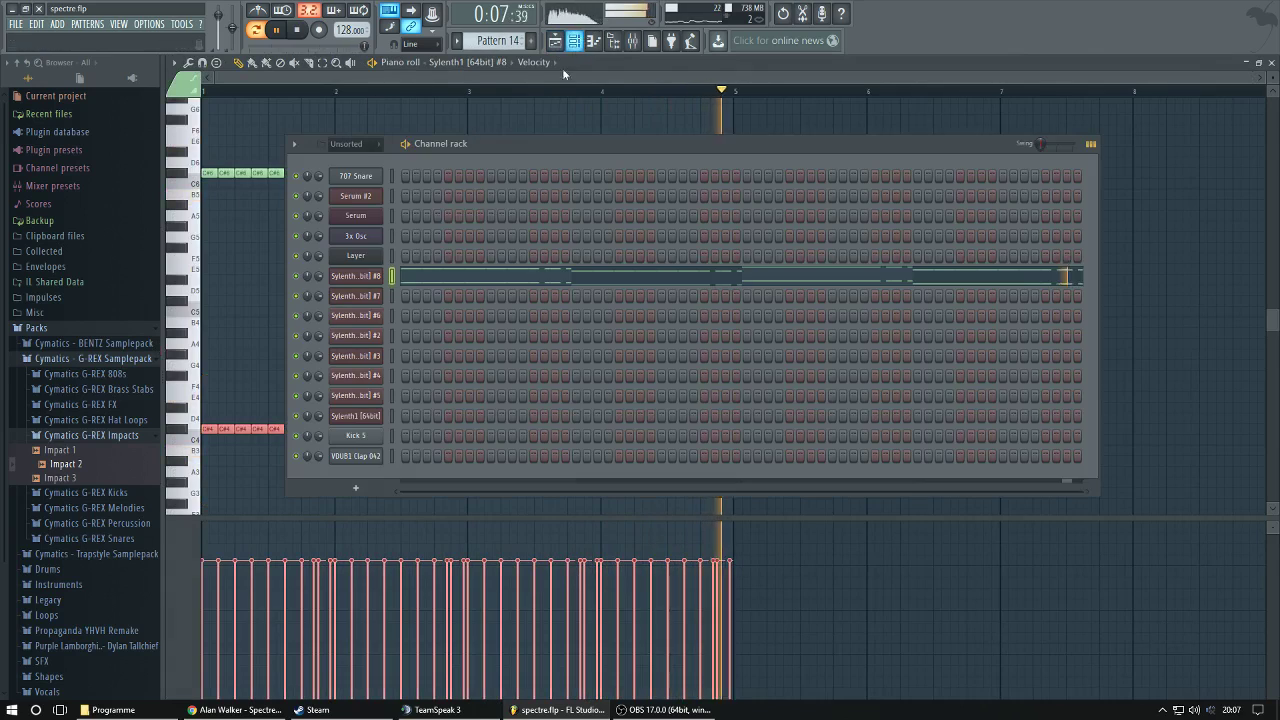
# Audition the 707 Snare roll in Pattern 15 and view the arrangement in the playlist.
pyautogui.scroll(-1, 474, 45)
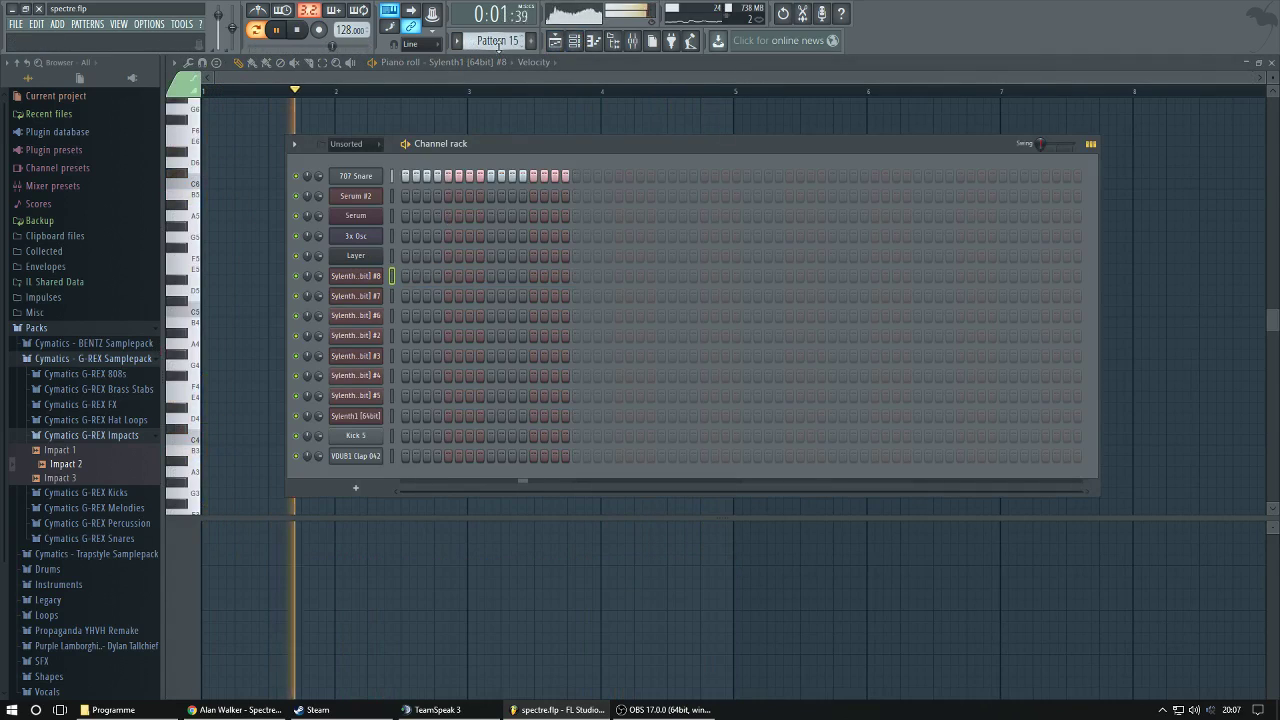
pyautogui.click(555, 40)
pyautogui.press('space')
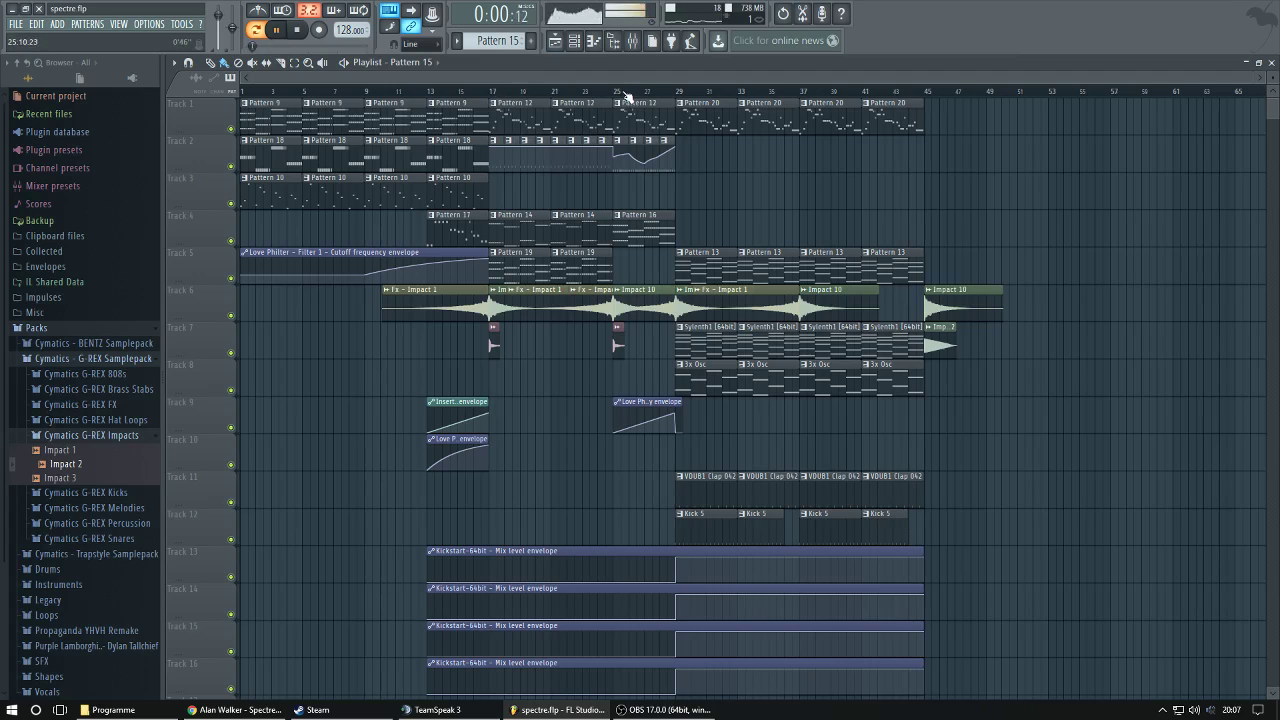
# Audition Pattern 16 in the channel rack and bring up the Serum #2 track's effects in the mixer.
pyautogui.click(574, 40)
pyautogui.scroll(-1, 511, 40)
pyautogui.press('space')
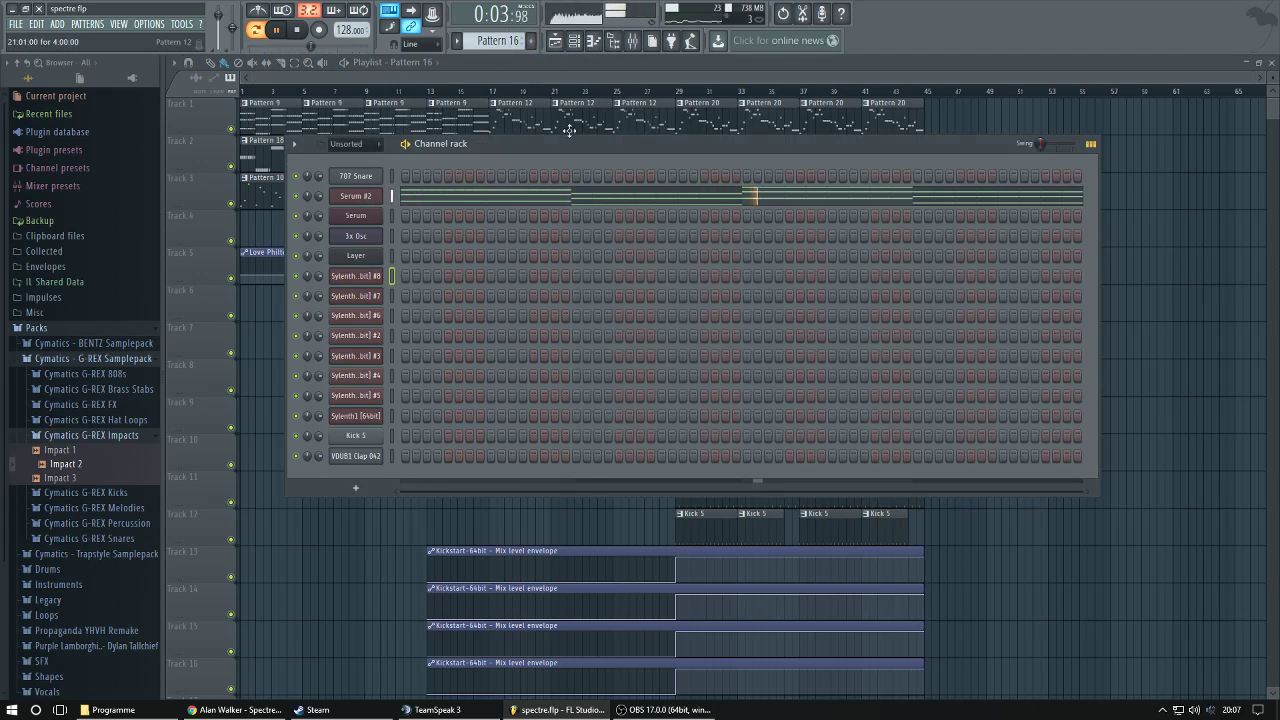
pyautogui.click(632, 40)
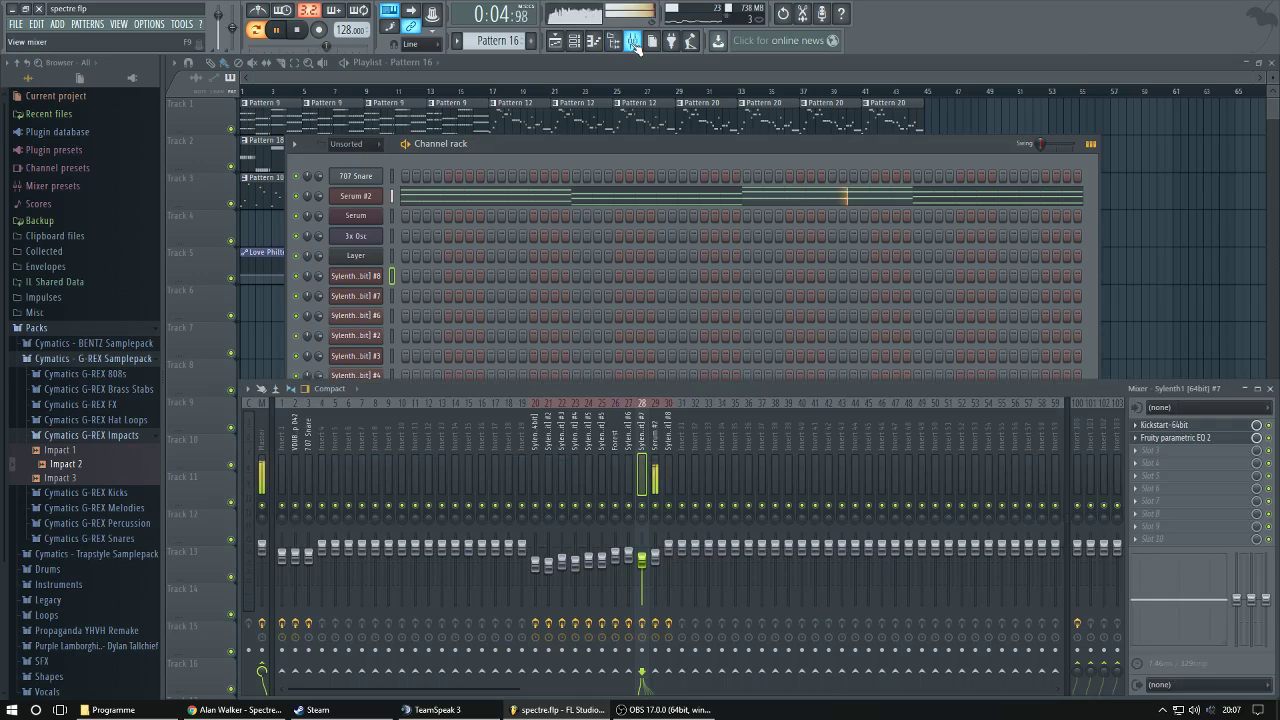
pyautogui.click(657, 447)
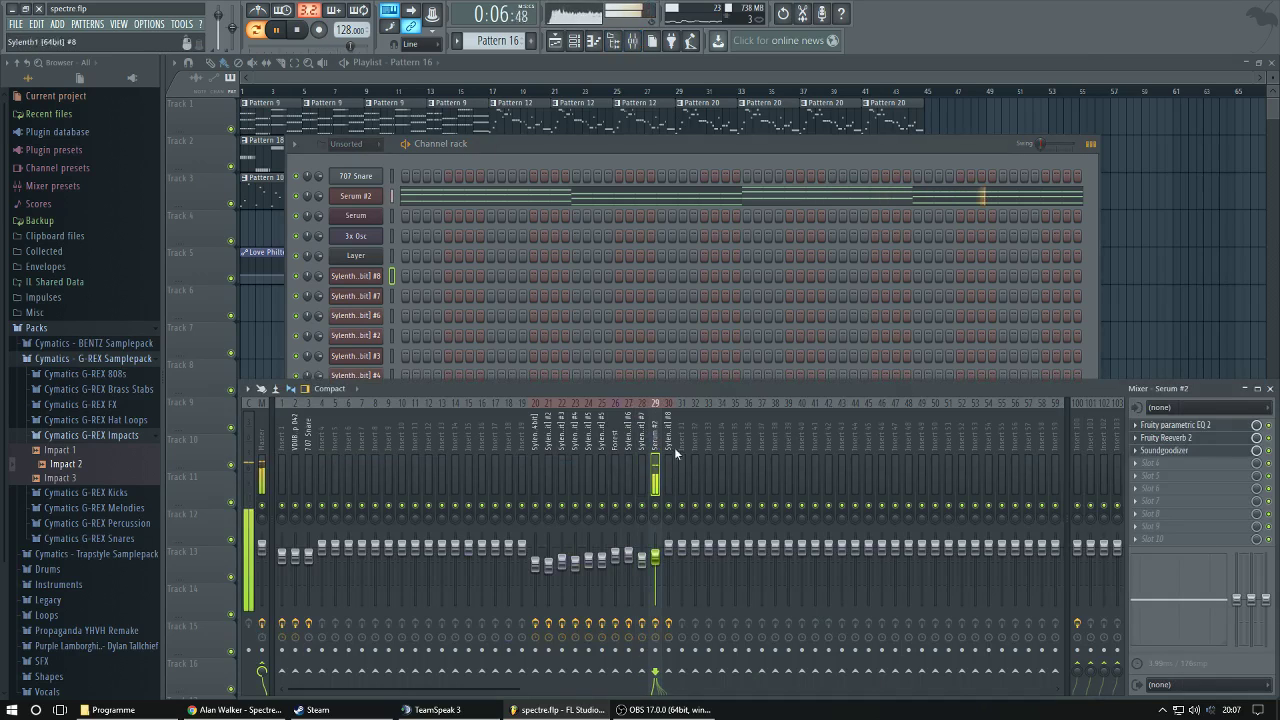
# Inspect Fruity Reeverb 2 and the Soundgoodizer modes on the Serum #2 track, leaving mode A selected, and return to the channel rack.
pyautogui.click(1176, 438)
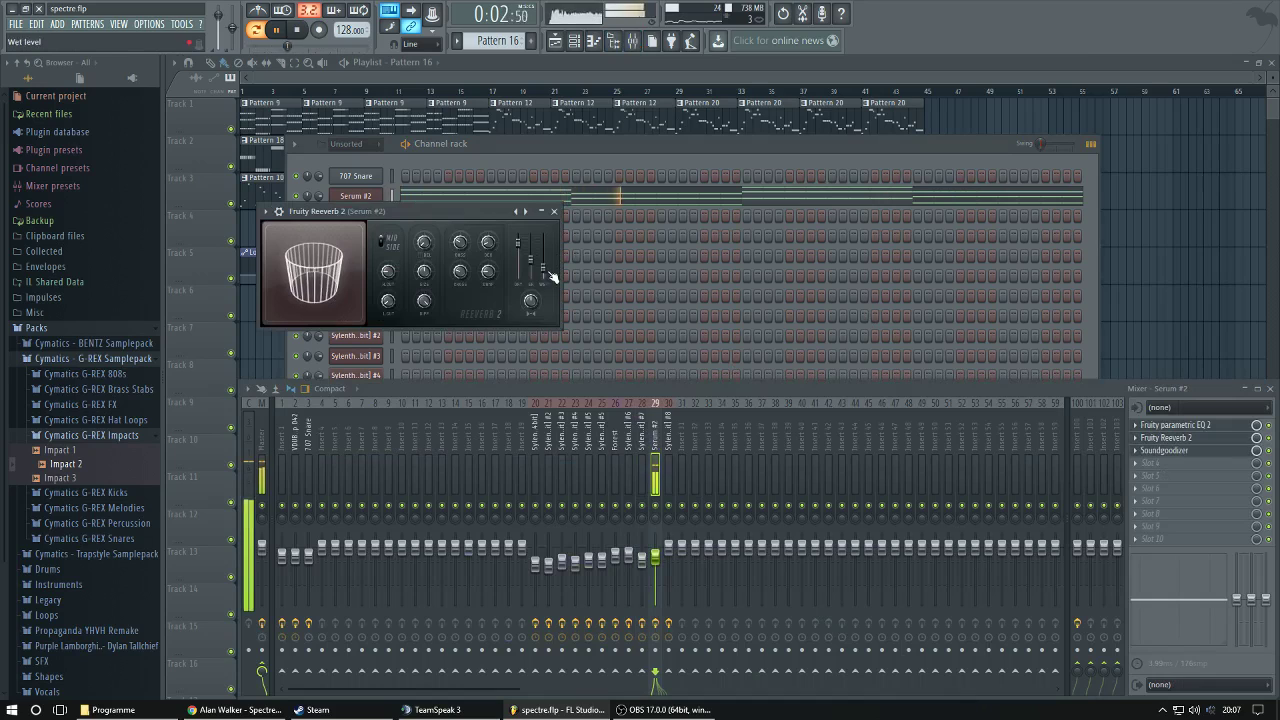
pyautogui.click(1163, 450)
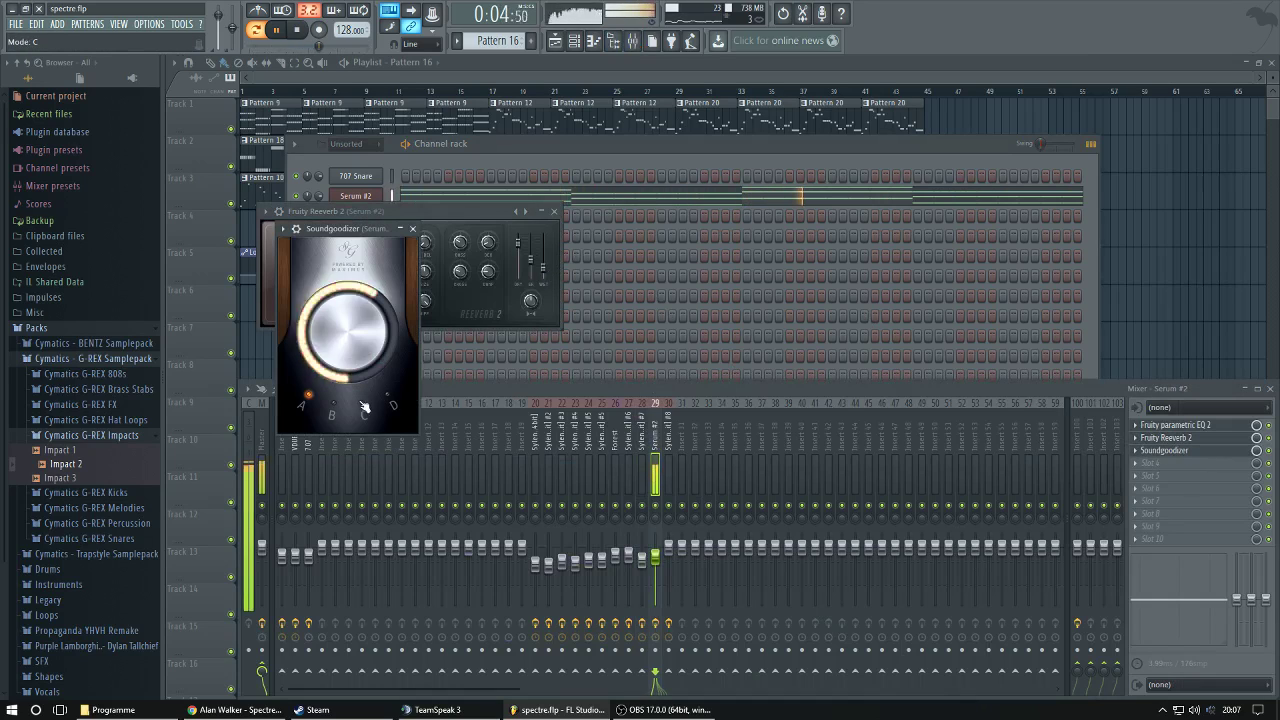
pyautogui.click(333, 410)
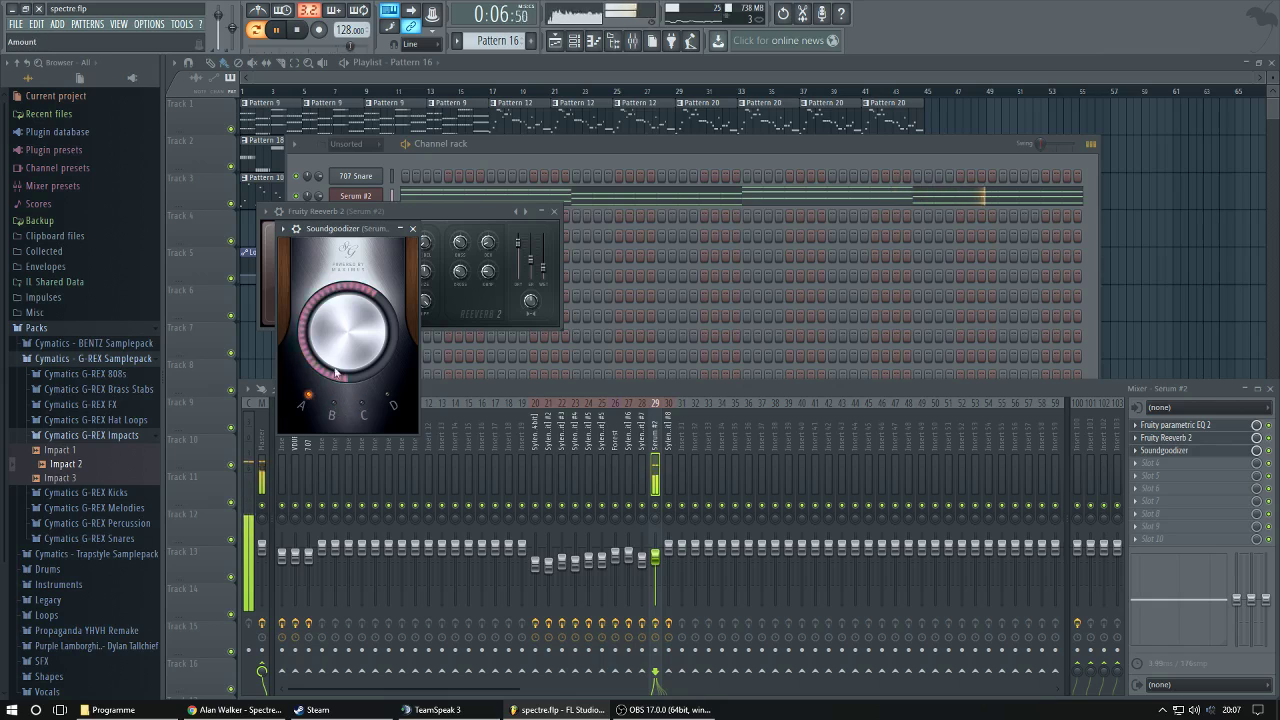
pyautogui.click(300, 404)
pyautogui.click(562, 145)
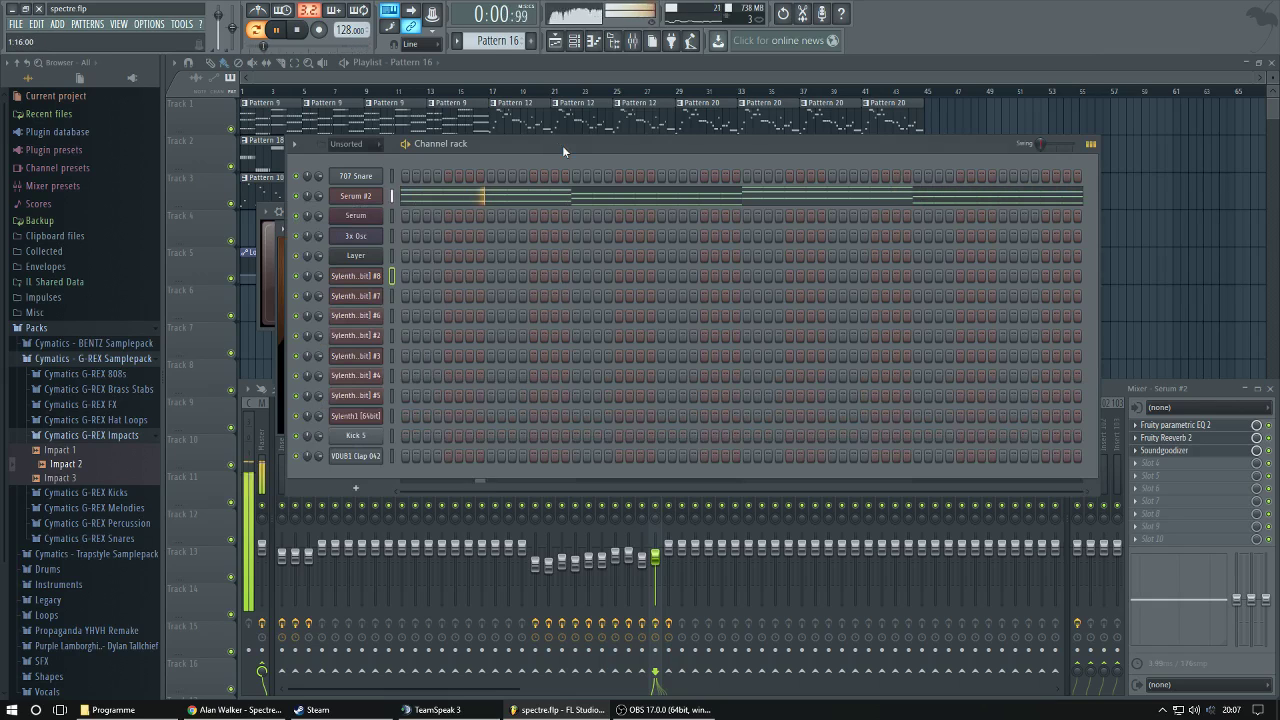
# Audition Patterns 17 through 20 one after another in the channel rack and stop playback.
pyautogui.scroll(-1, 498, 41)
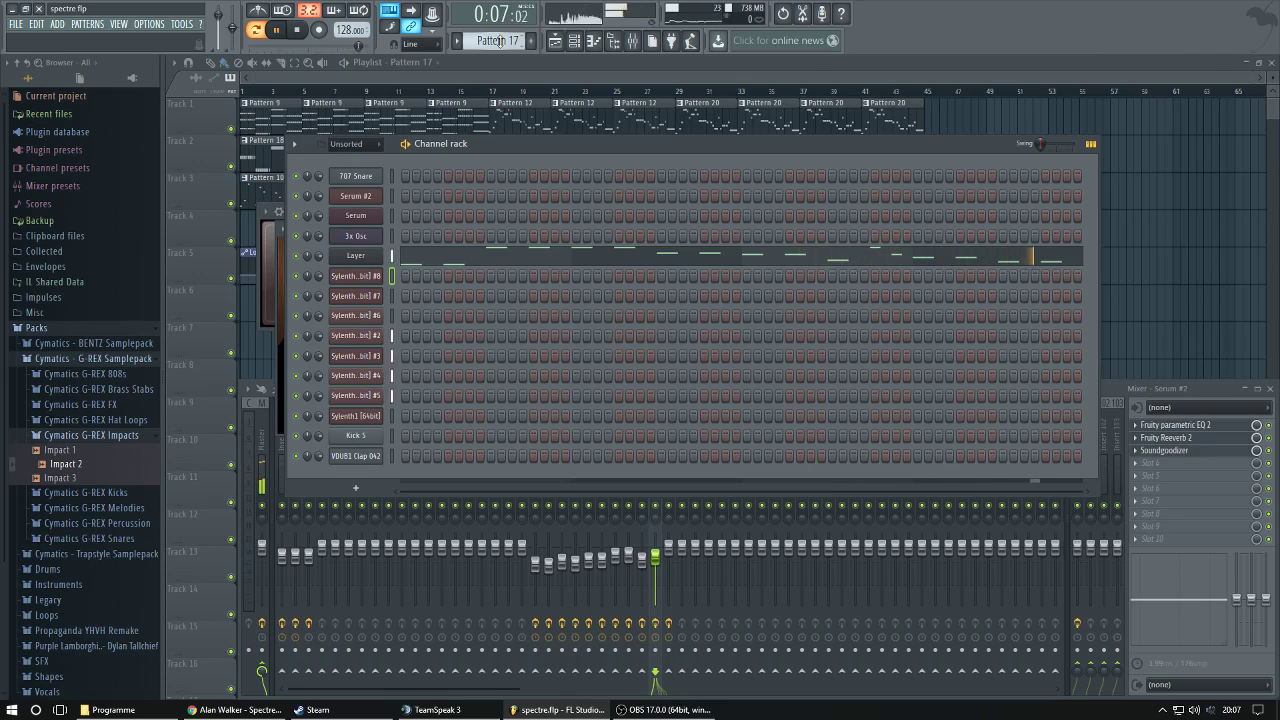
pyautogui.press('space')
pyautogui.scroll(1, 499, 41)
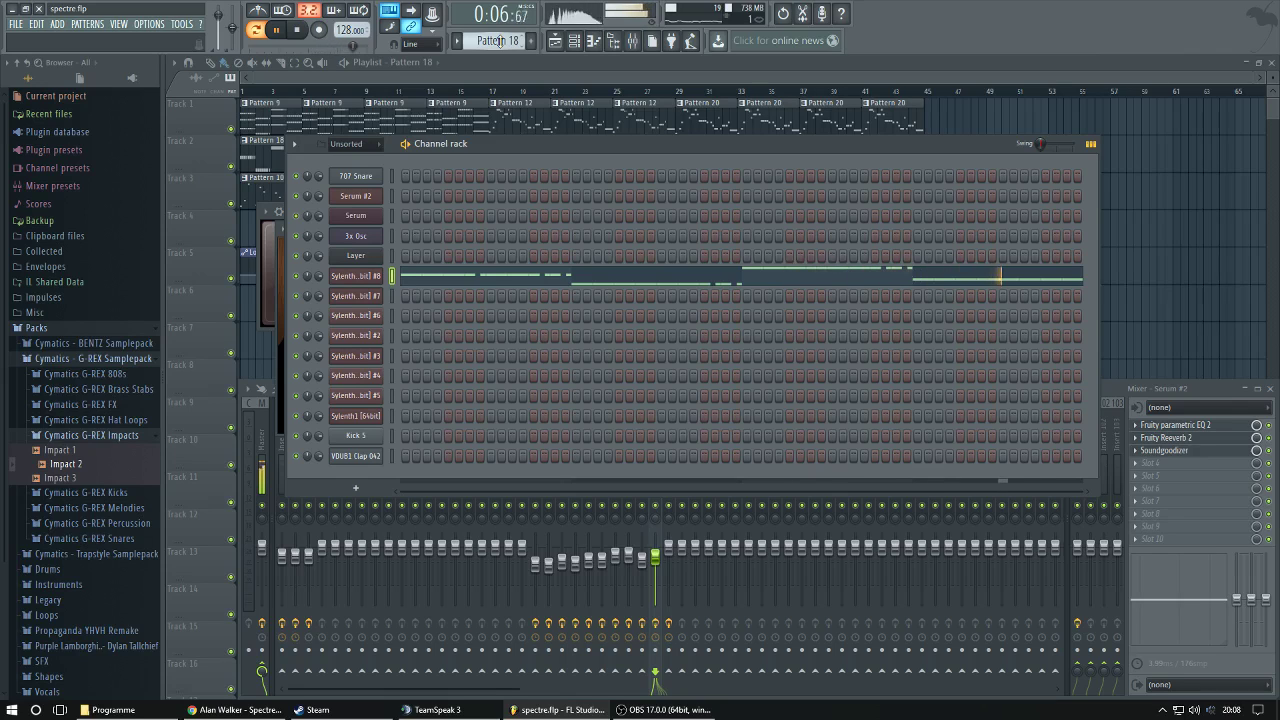
pyautogui.scroll(1, 499, 41)
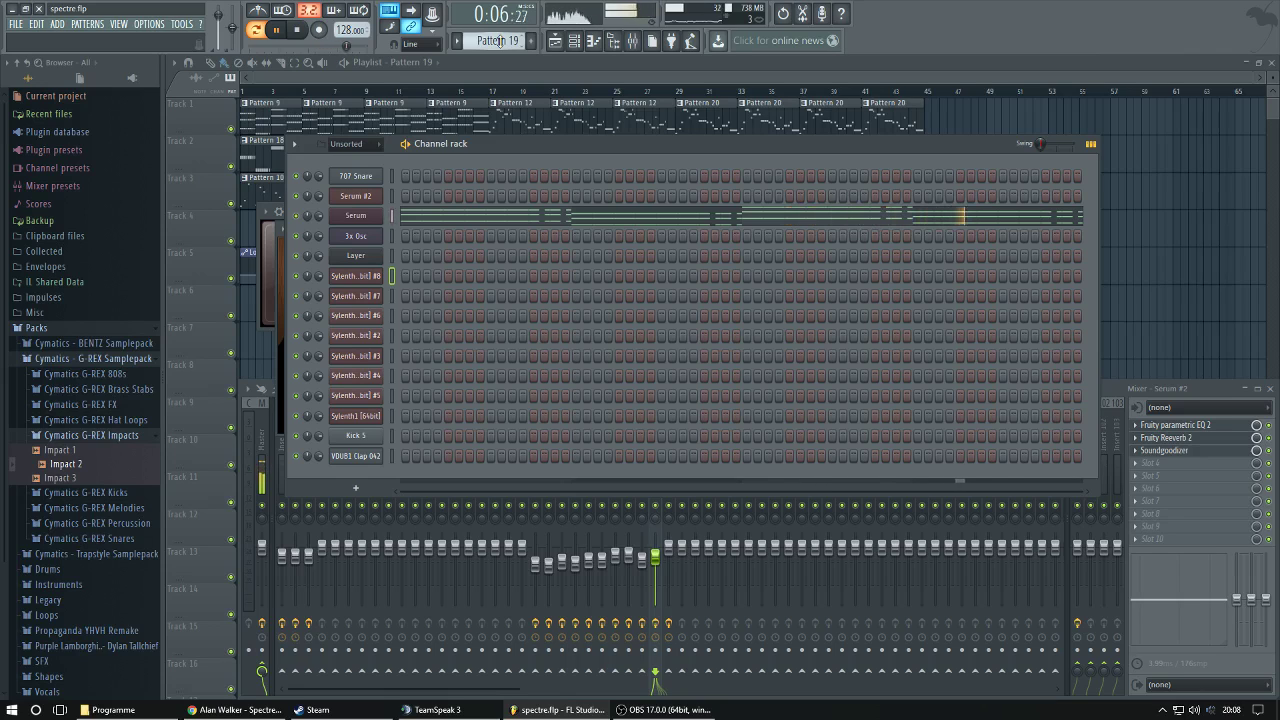
pyautogui.scroll(1, 499, 41)
pyautogui.press('space')
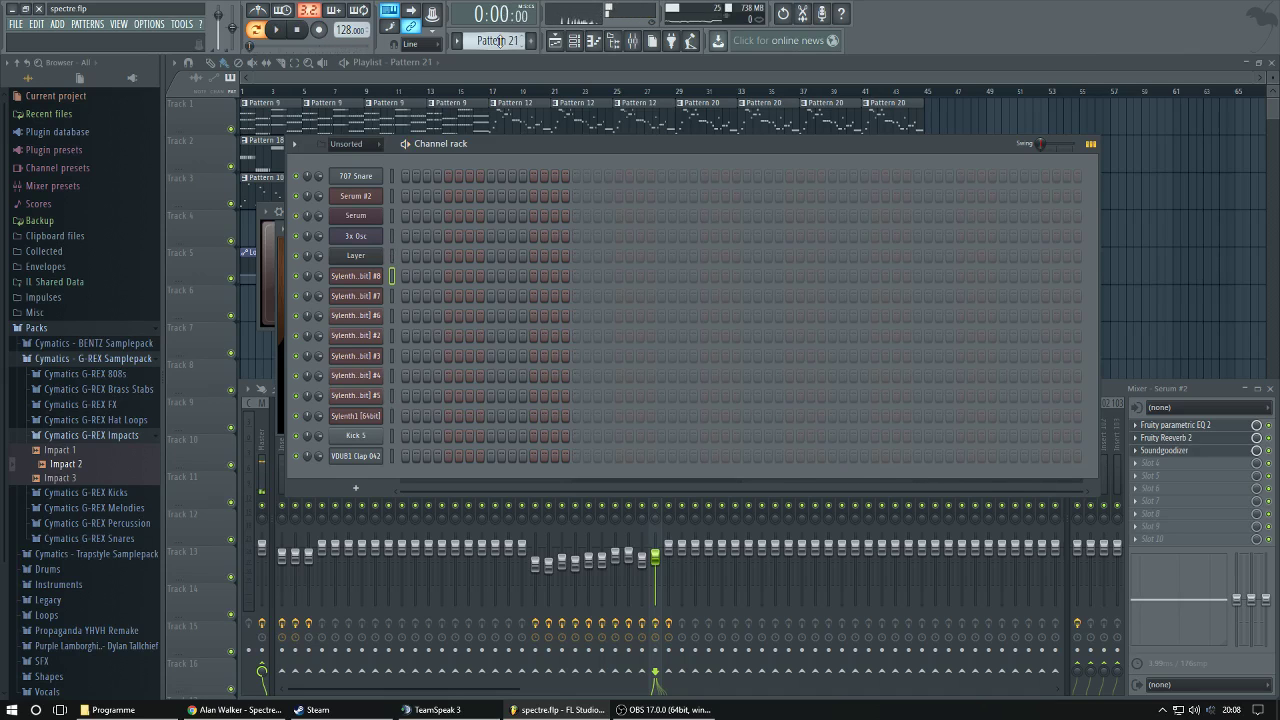
# Play the arrangement in the playlist from bar 25.
pyautogui.press('F5')
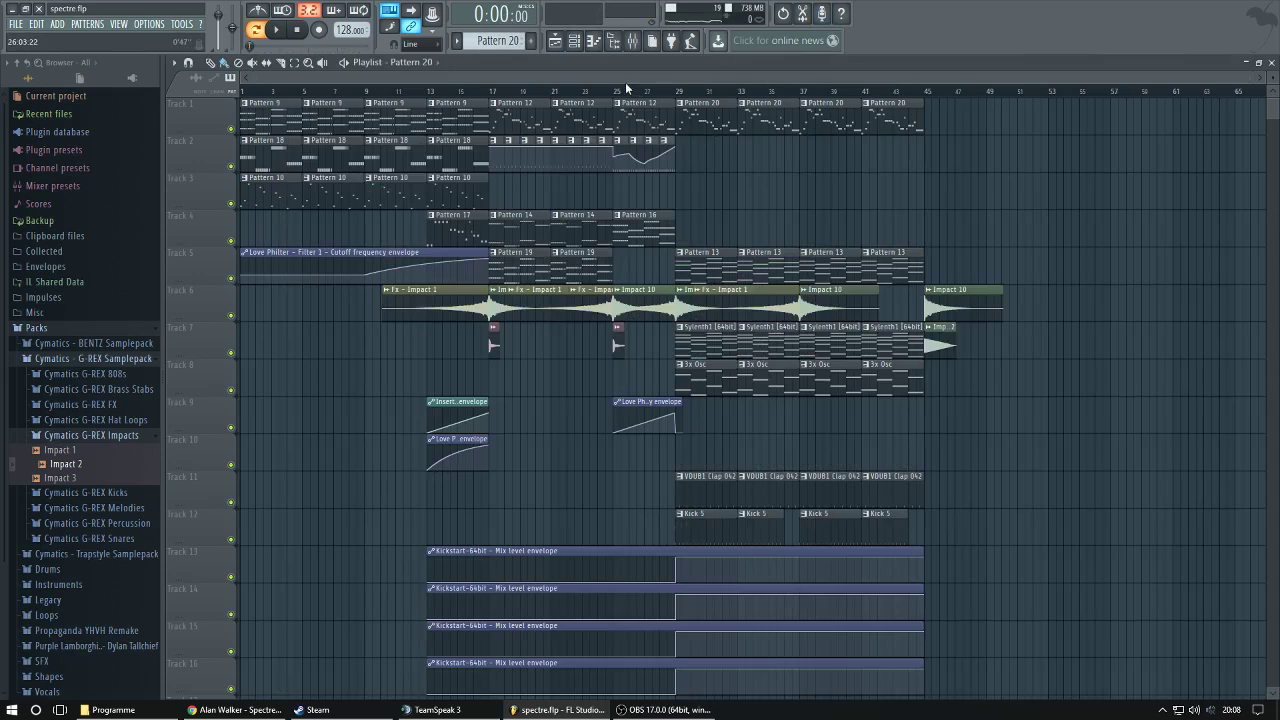
pyautogui.click(619, 91)
pyautogui.press('space')
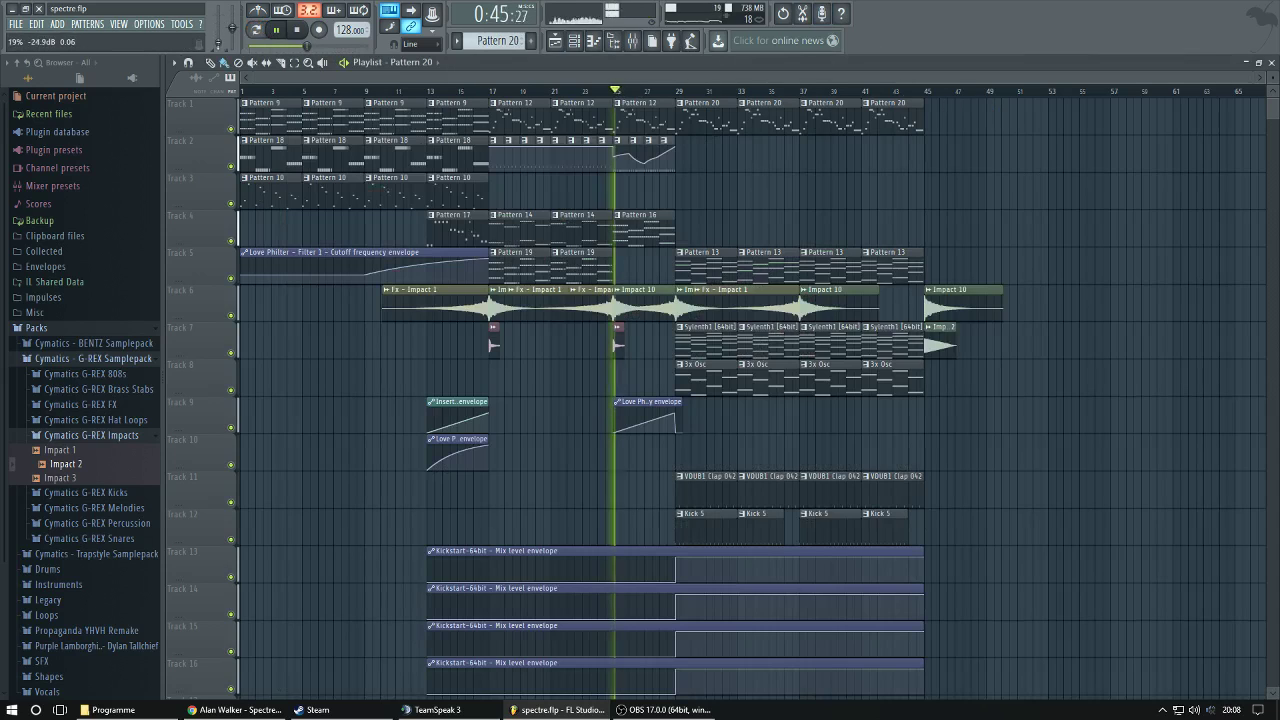